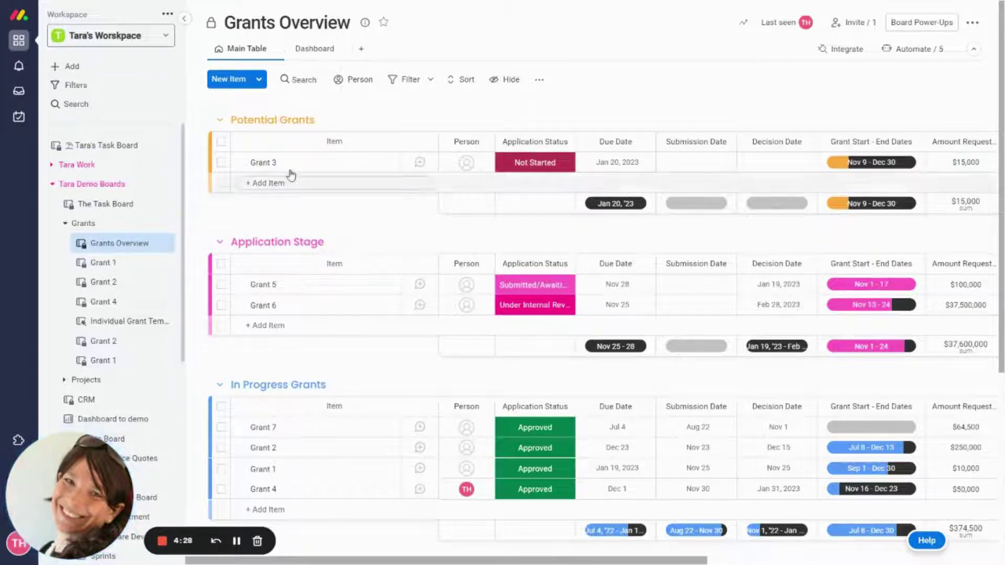
Step: Add Grant 11 to Potential Grants, assign the suggested person and set status Not Started
left_click(269, 183)
type("Gr")
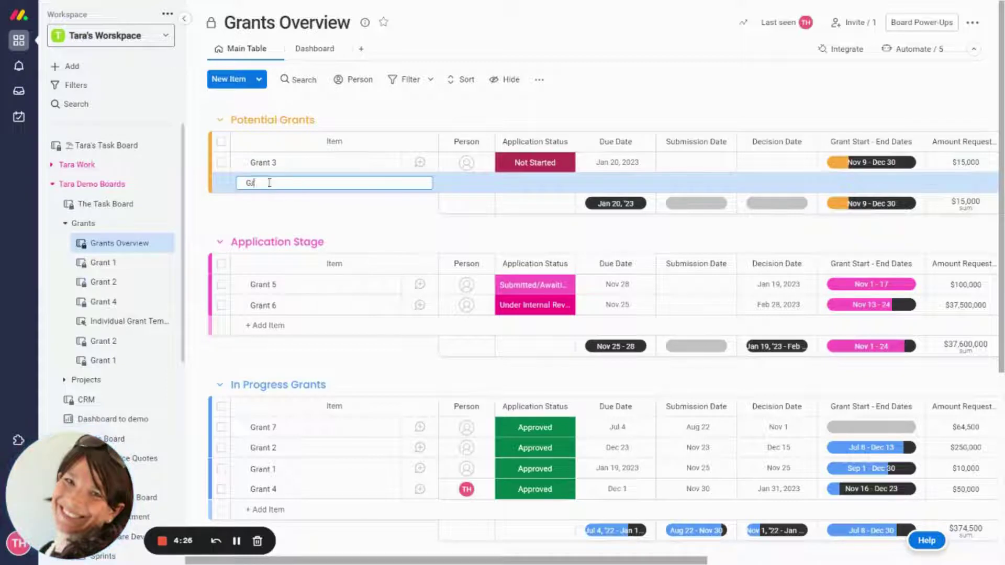
type("ant")
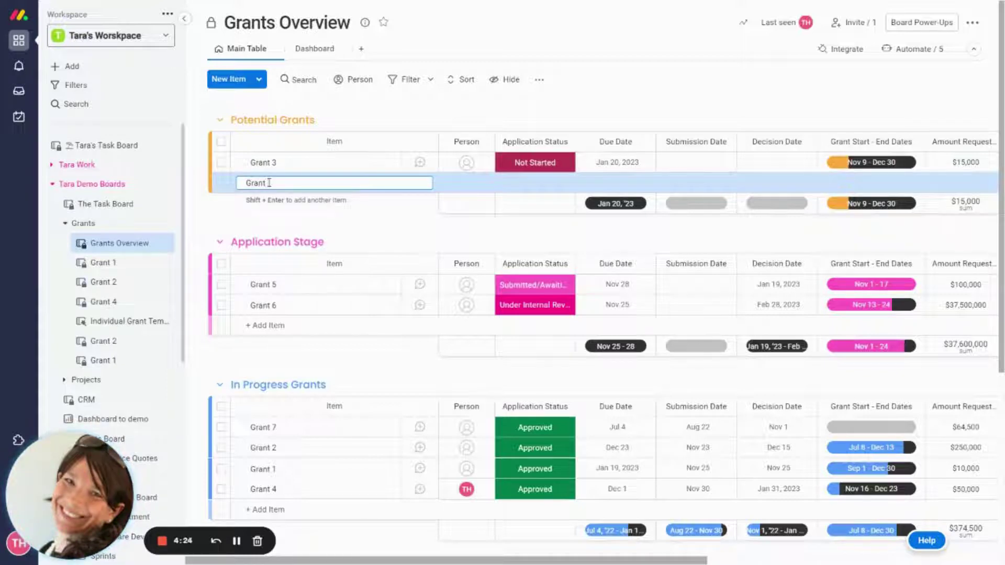
type(" 1")
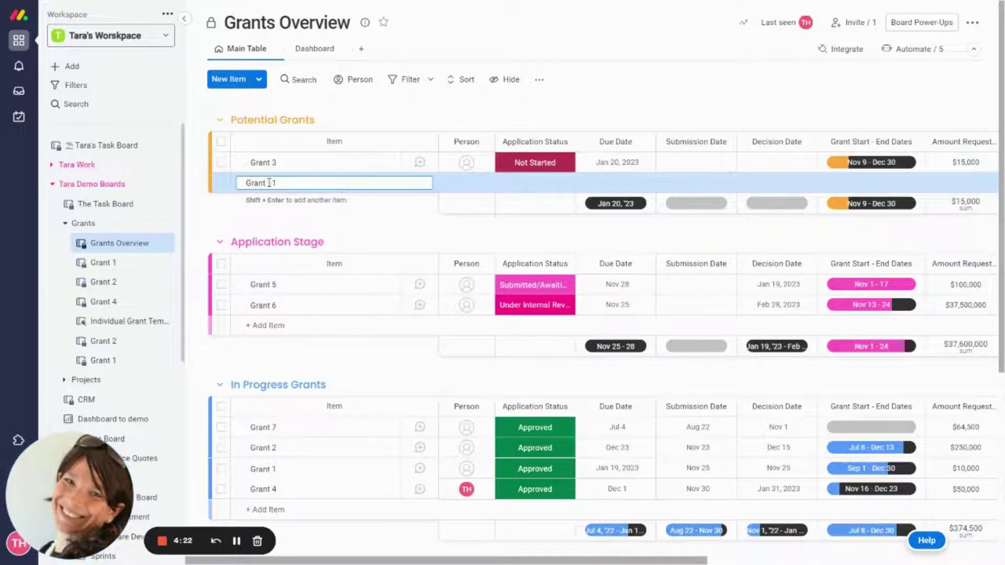
key("Return")
left_click(467, 182)
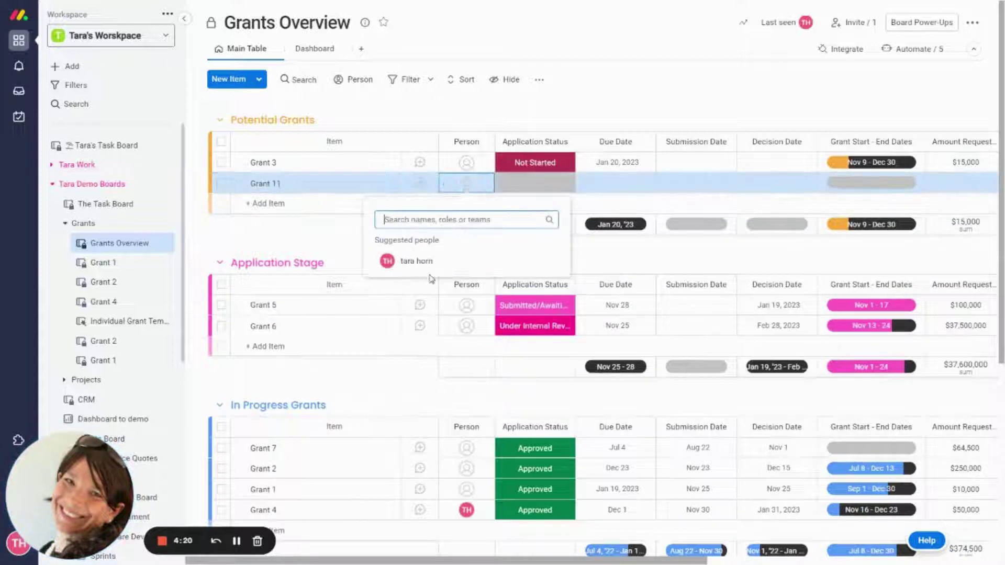
left_click(419, 261)
left_click(557, 186)
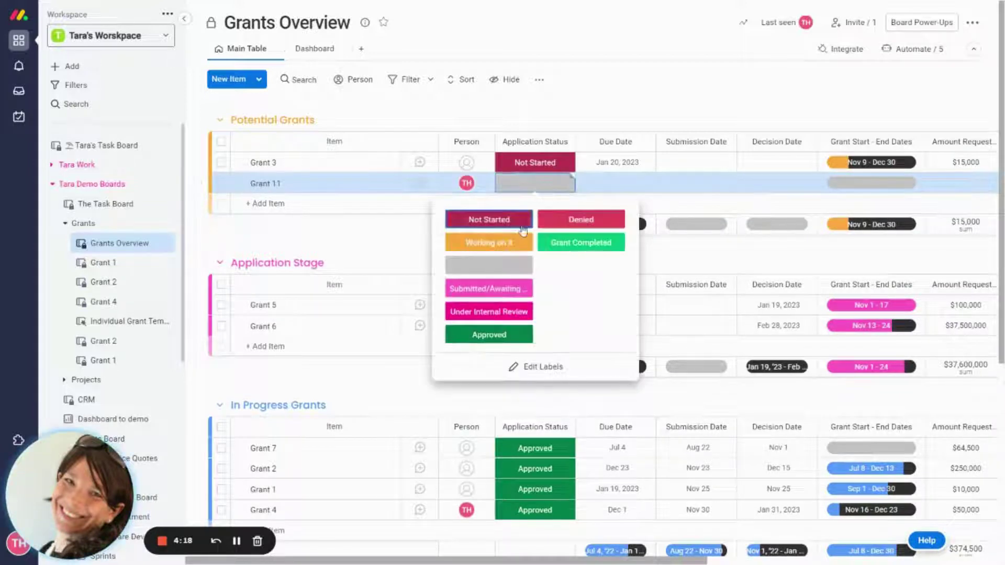
left_click(523, 220)
Step: Set Grant 11's due date to Jan 1, 2023 and decision date to Feb 1, 2023
left_click(612, 183)
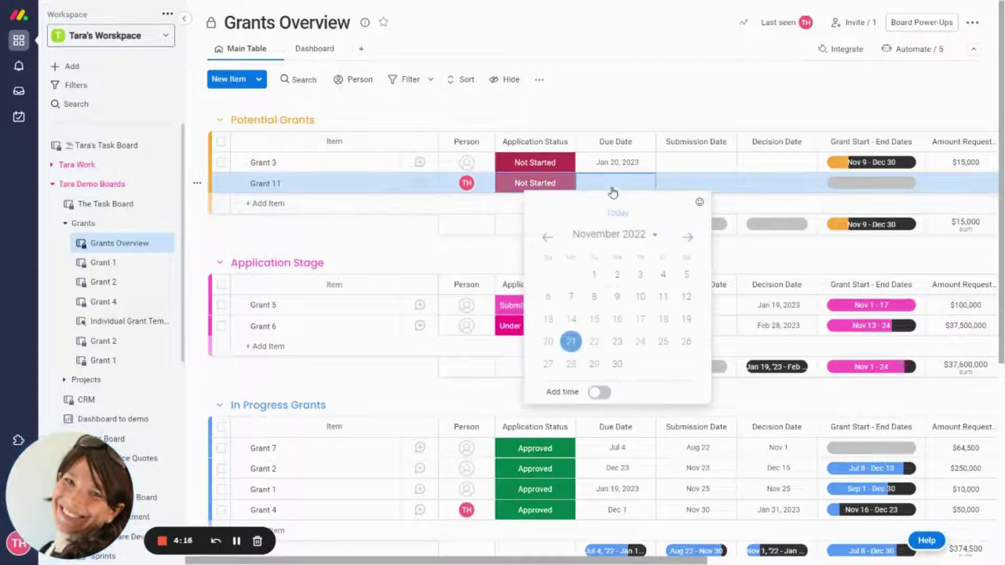
left_click(688, 238)
left_click(688, 238)
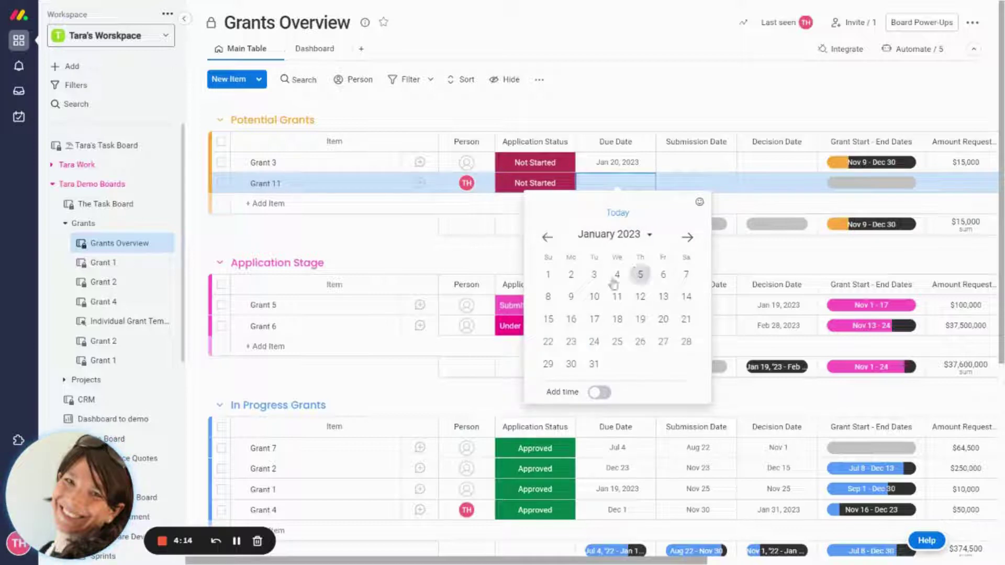
left_click(549, 277)
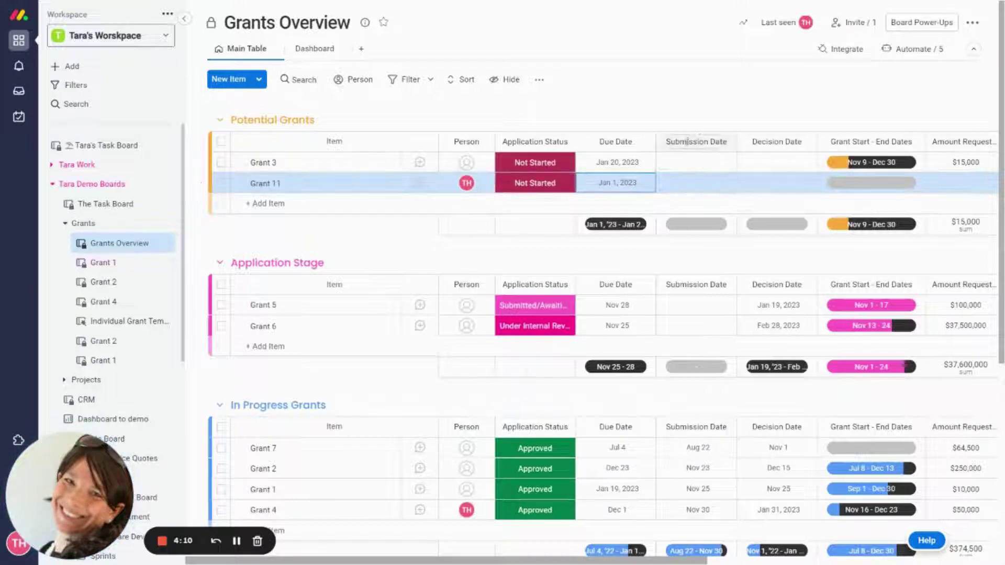
left_click(783, 188)
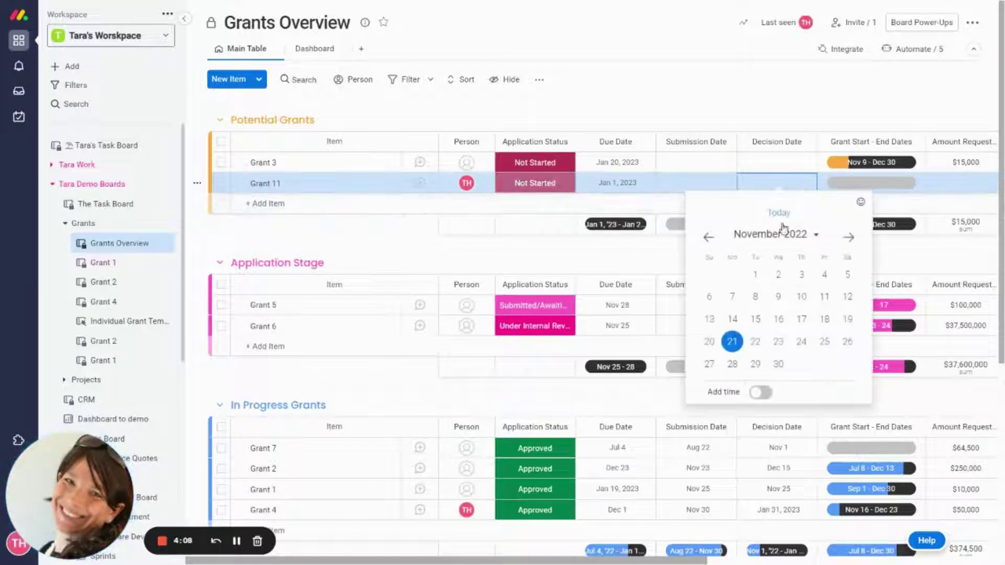
left_click(848, 238)
left_click(848, 238)
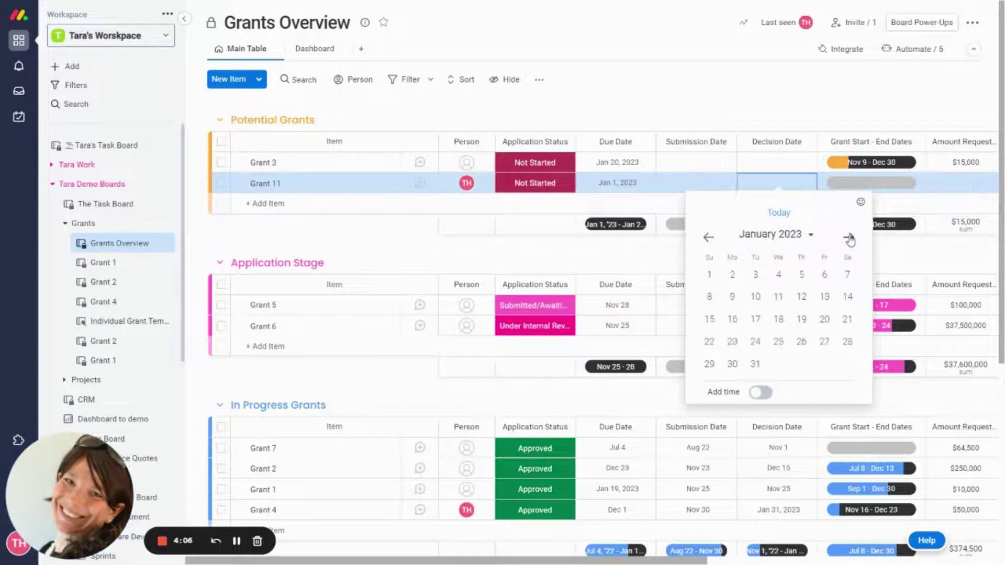
left_click(849, 238)
left_click(779, 277)
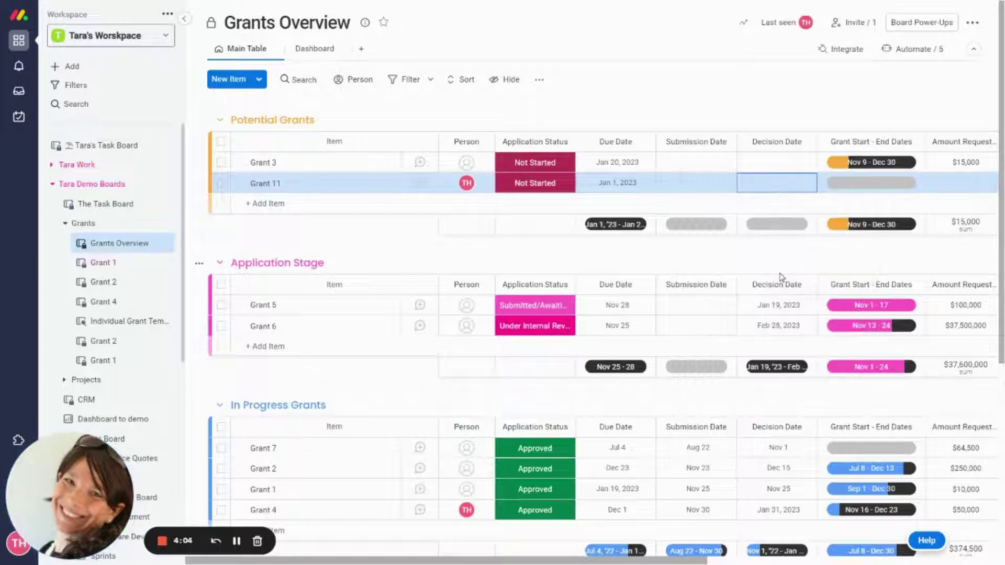
Step: Set Grant 11's grant period from March 1 to April 30, 2023
left_click(844, 184)
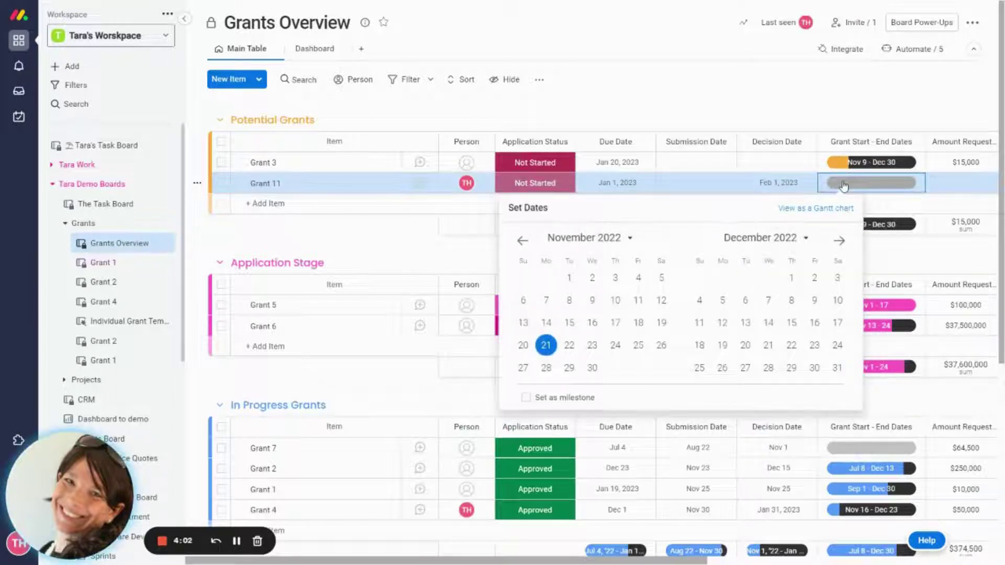
left_click(839, 241)
left_click(839, 240)
left_click(839, 240)
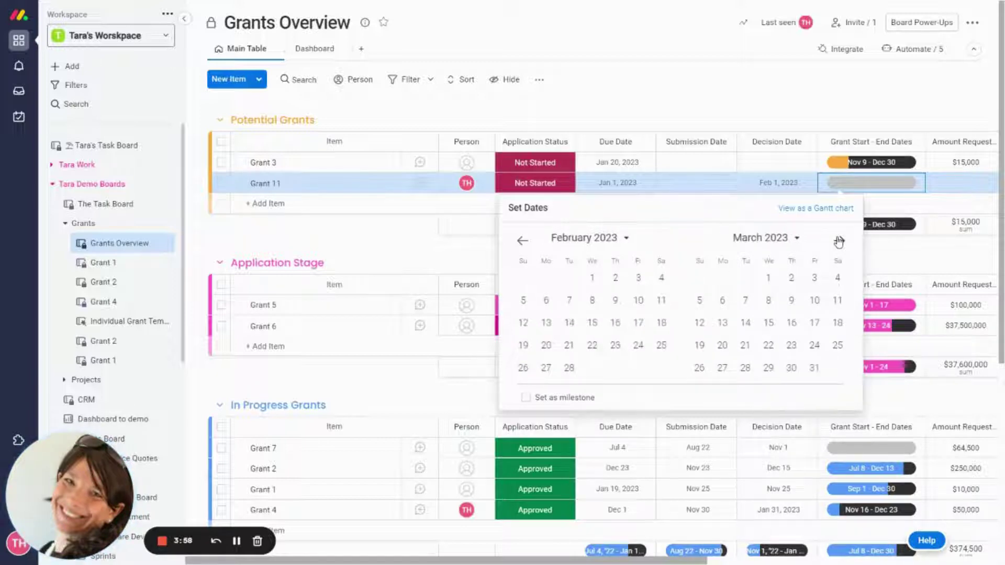
left_click(768, 278)
left_click(839, 240)
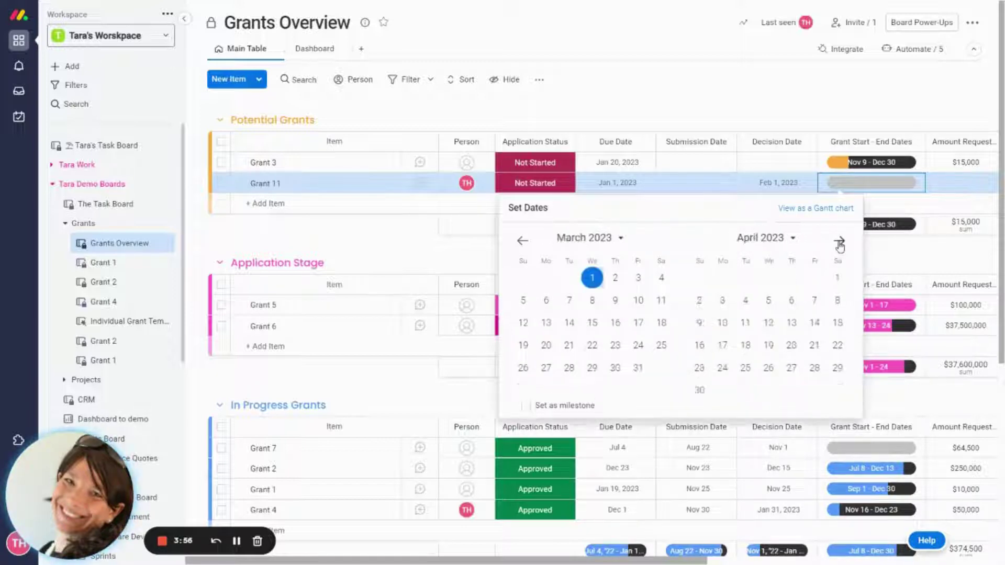
left_click(699, 391)
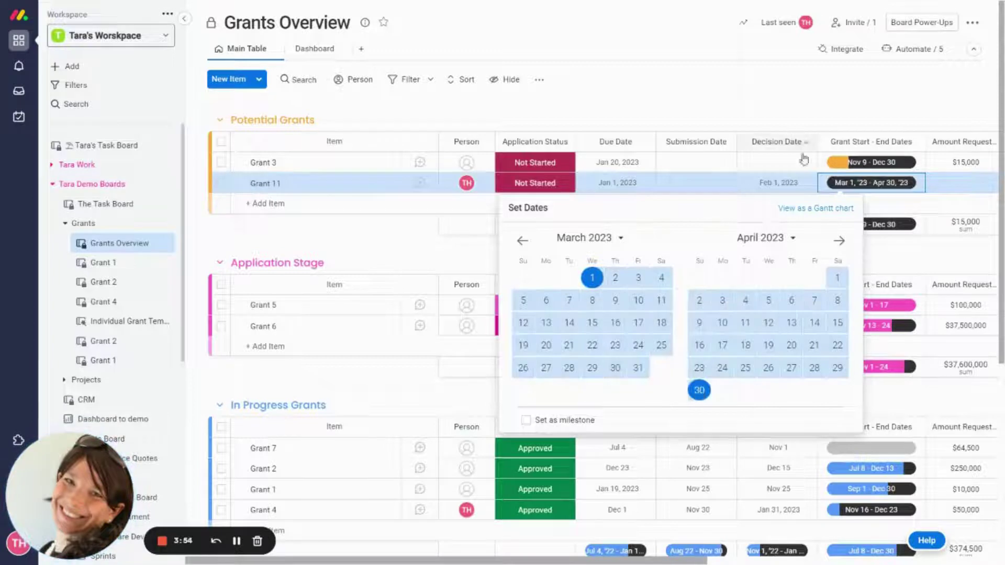
Step: Enter $20,000 as Grant 11's requested amount
scroll(785, 262, "right", 5)
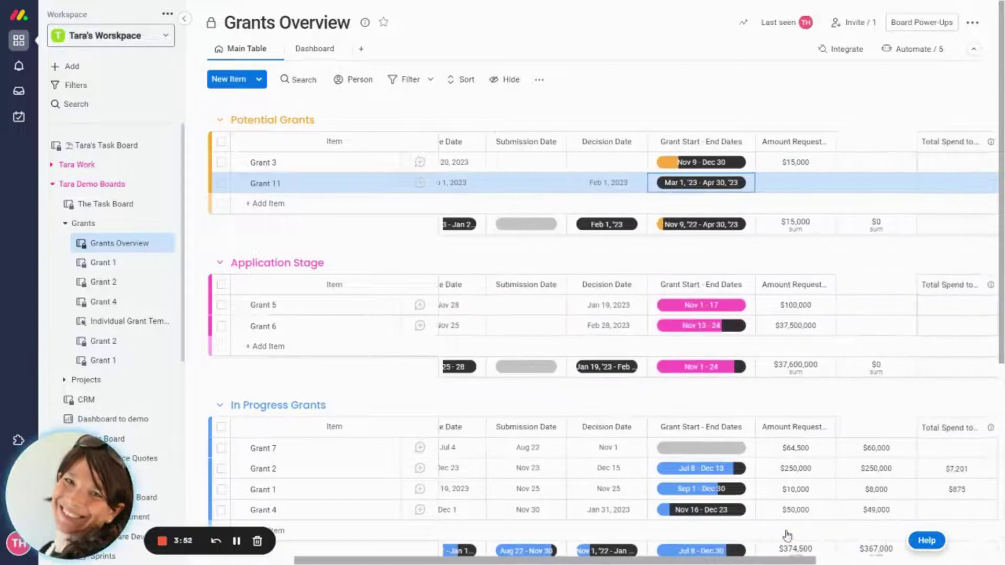
left_click(808, 187)
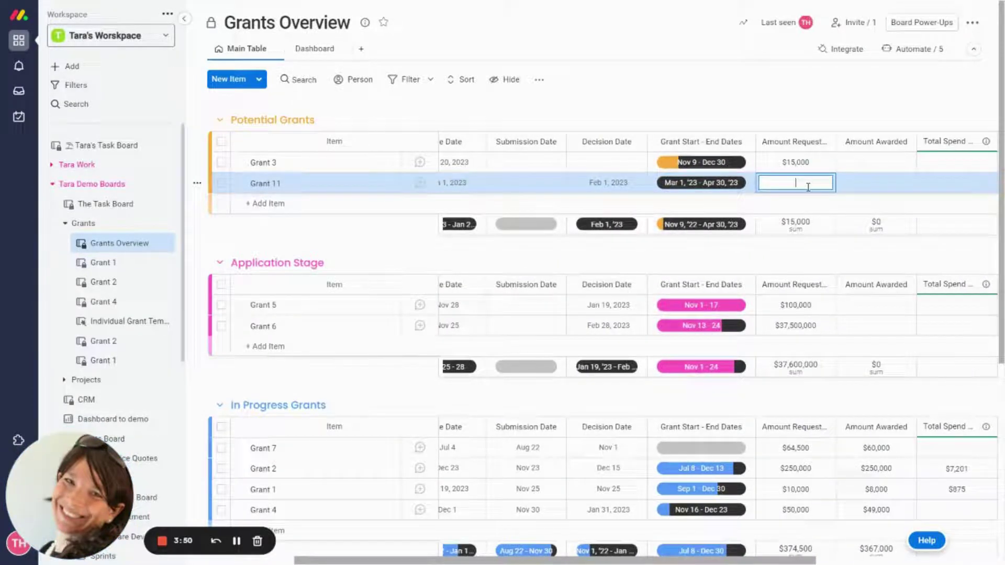
key("Return")
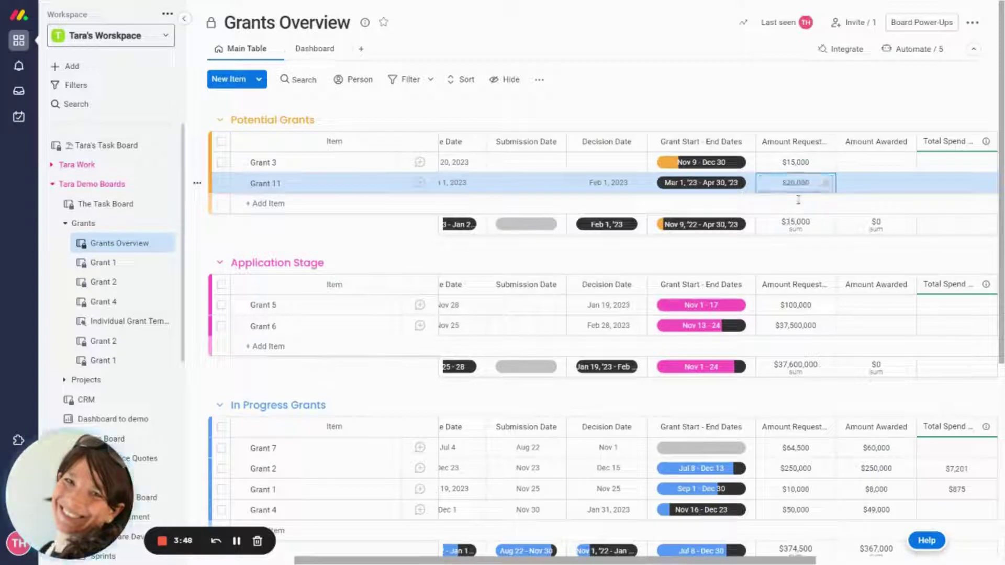
Step: Set Grant 11's grant type to Federal Grant and move Grant Type beside Amount Requested
scroll(980, 551, "right", 5)
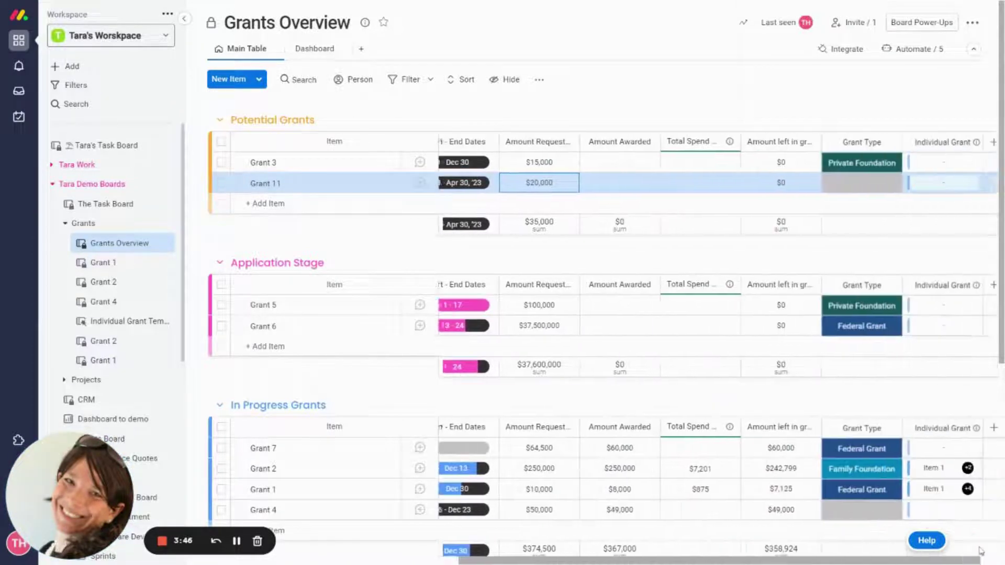
left_click(833, 184)
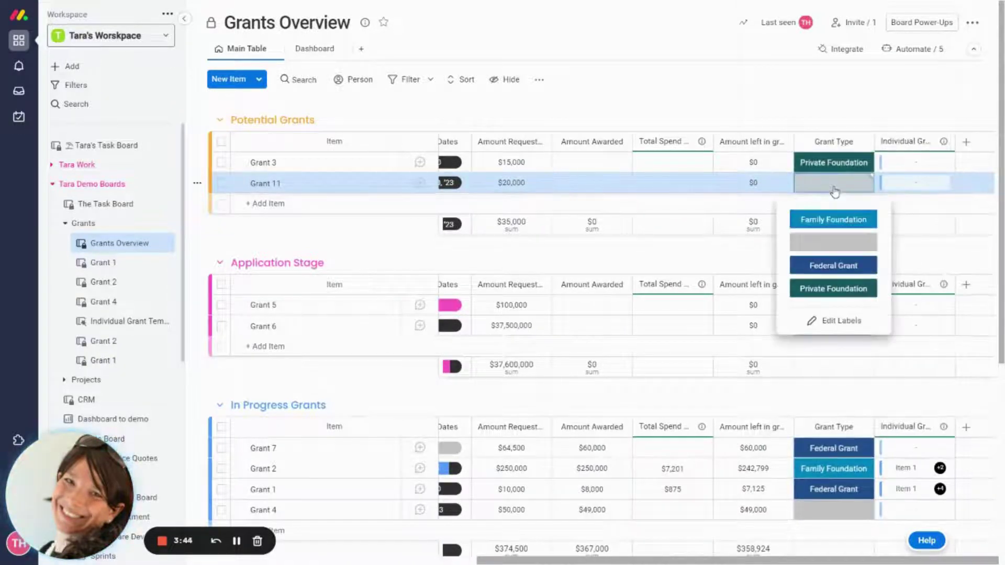
left_click(826, 263)
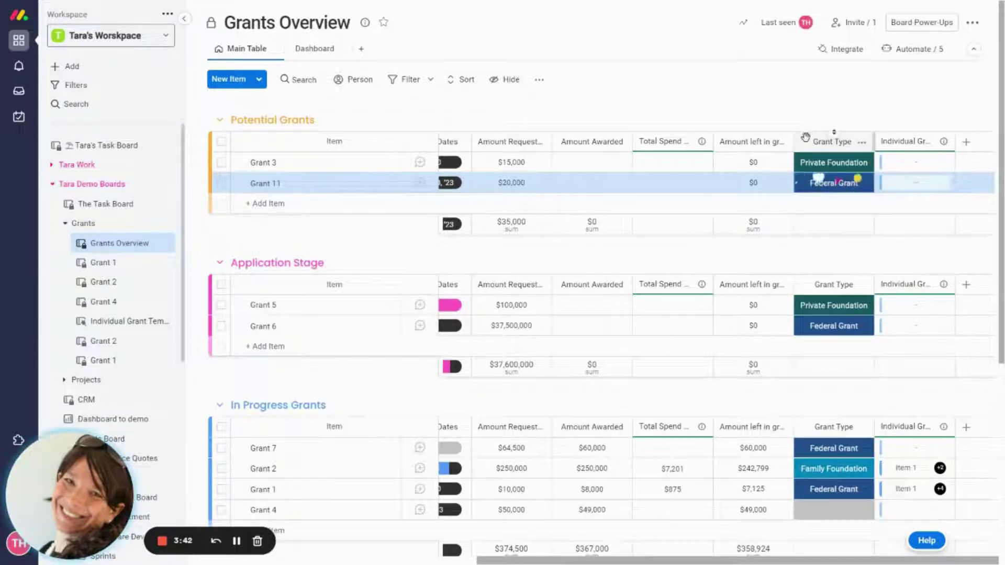
left_click_drag(805, 137, 576, 162)
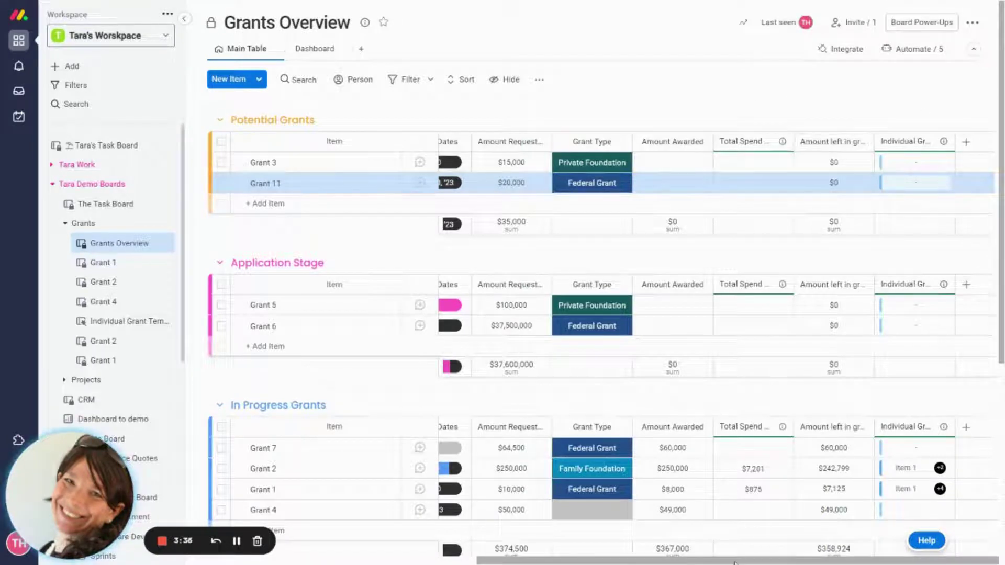
left_click_drag(736, 563, 441, 561)
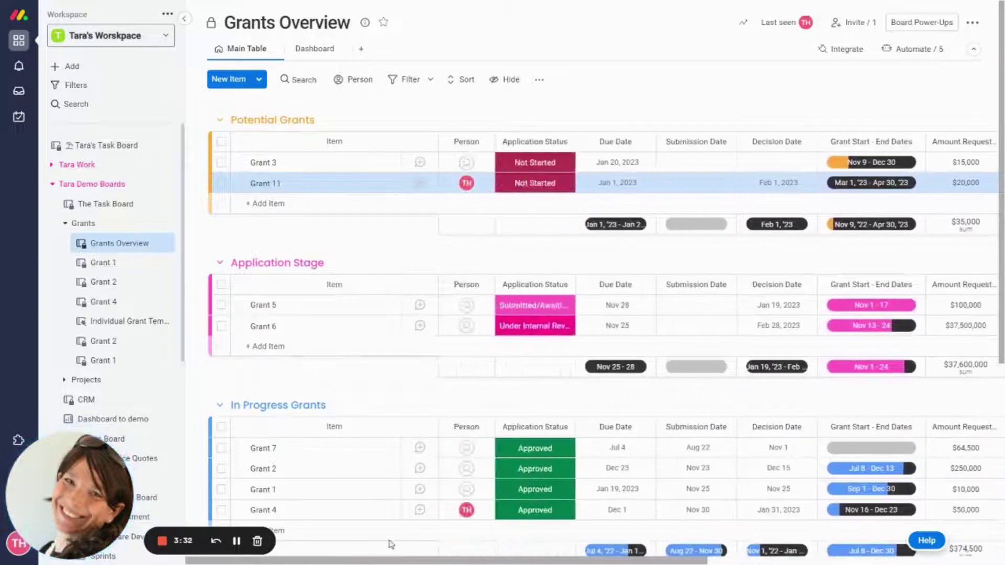
Step: Change Grant 11's application status to Working on it, then Approved, moving it to In Progress Grants
left_click(513, 185)
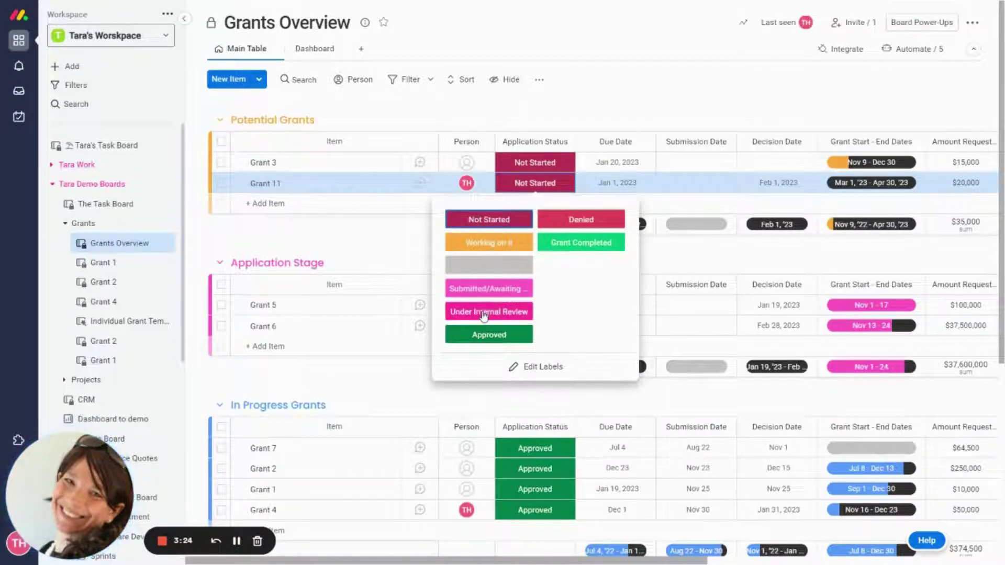
left_click(485, 244)
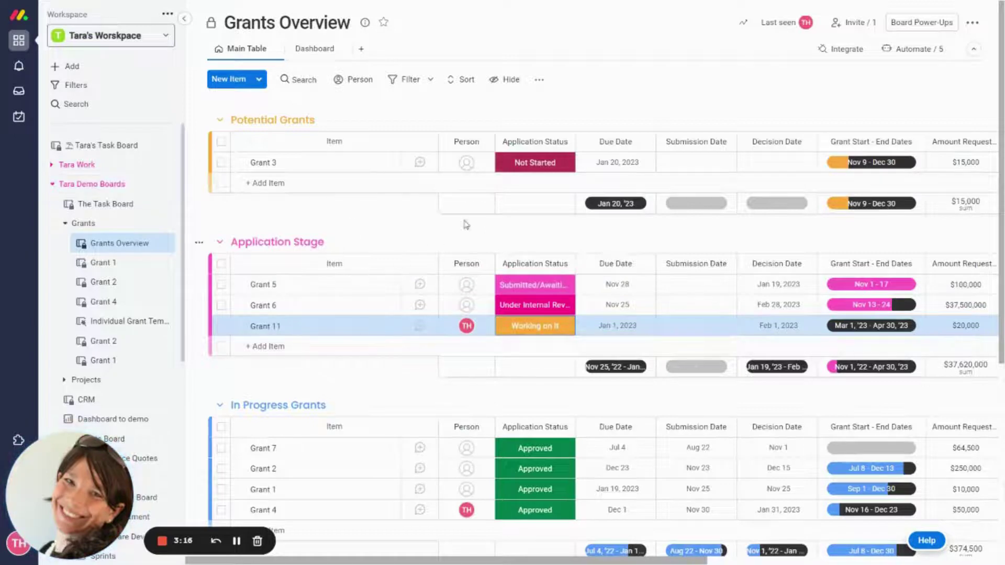
left_click(554, 335)
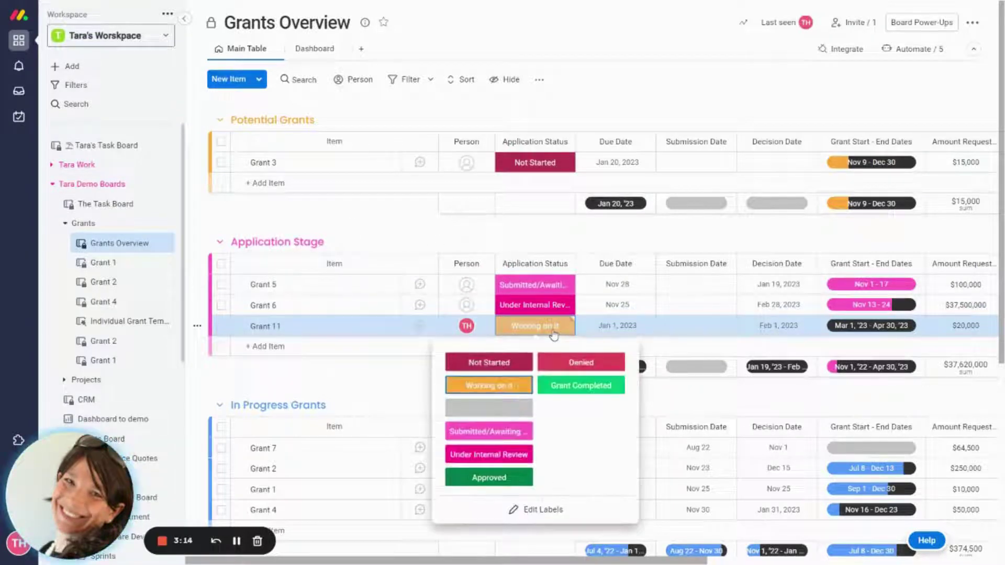
left_click(489, 478)
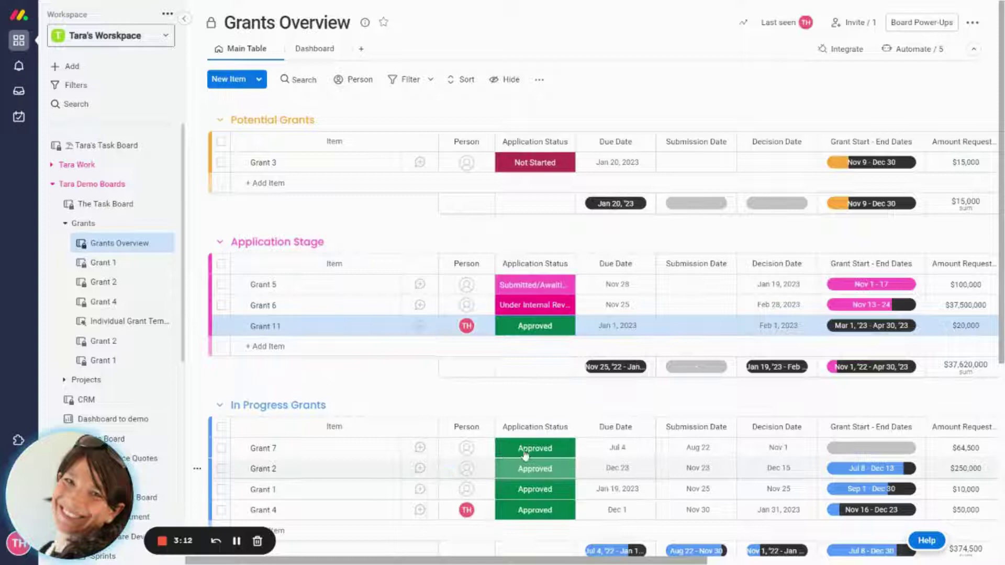
Step: Set Grant 11's submission date to November 21, 2022
scroll(534, 313, "down", 1)
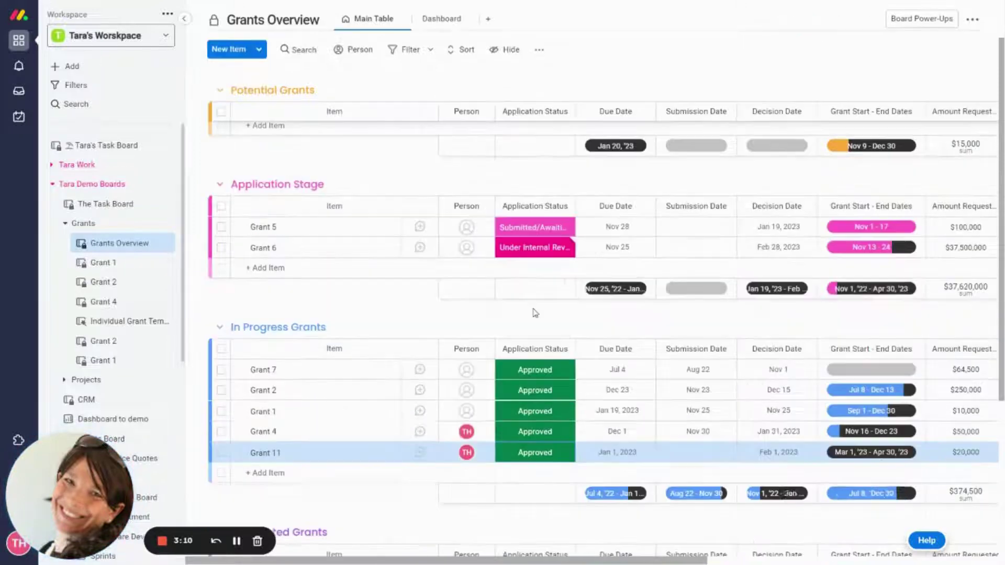
scroll(444, 298, "down", 1)
scroll(445, 298, "down", 1)
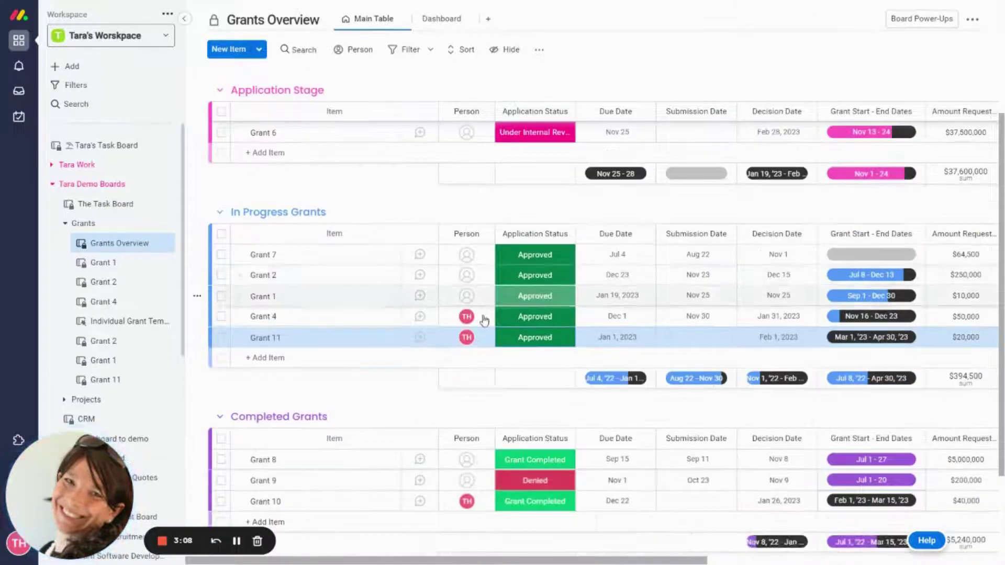
left_click(688, 339)
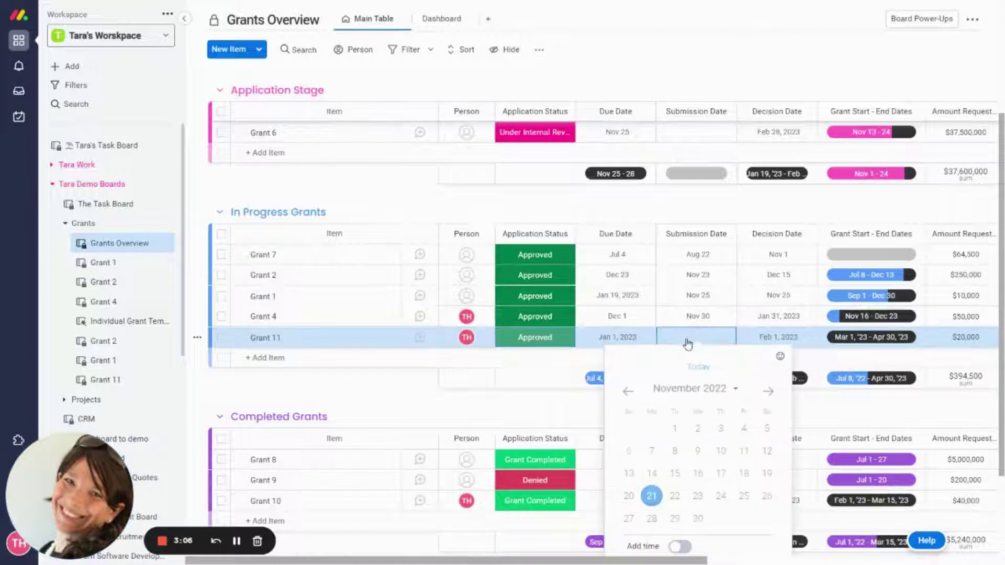
left_click(650, 497)
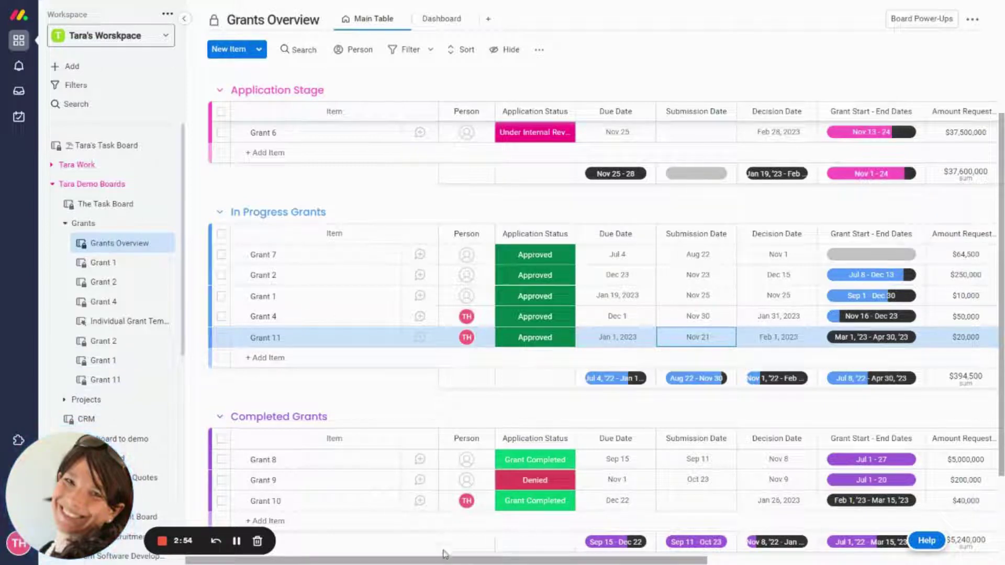
Step: Enter 20,000 in Grant 11's Amount Awarded, leaving $20,000 in the grant
left_click_drag(458, 561, 665, 561)
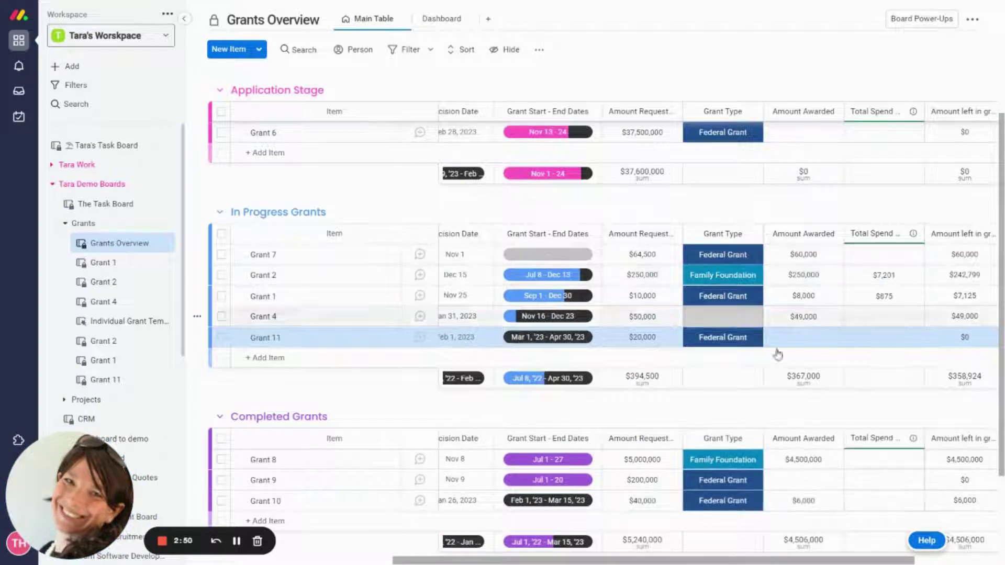
left_click(805, 338)
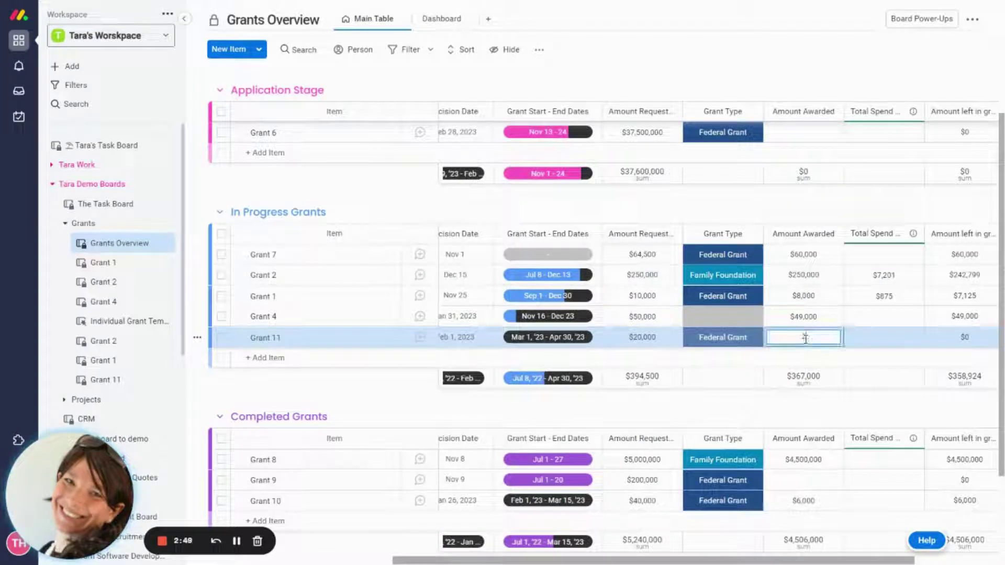
type("20,000")
key("Return")
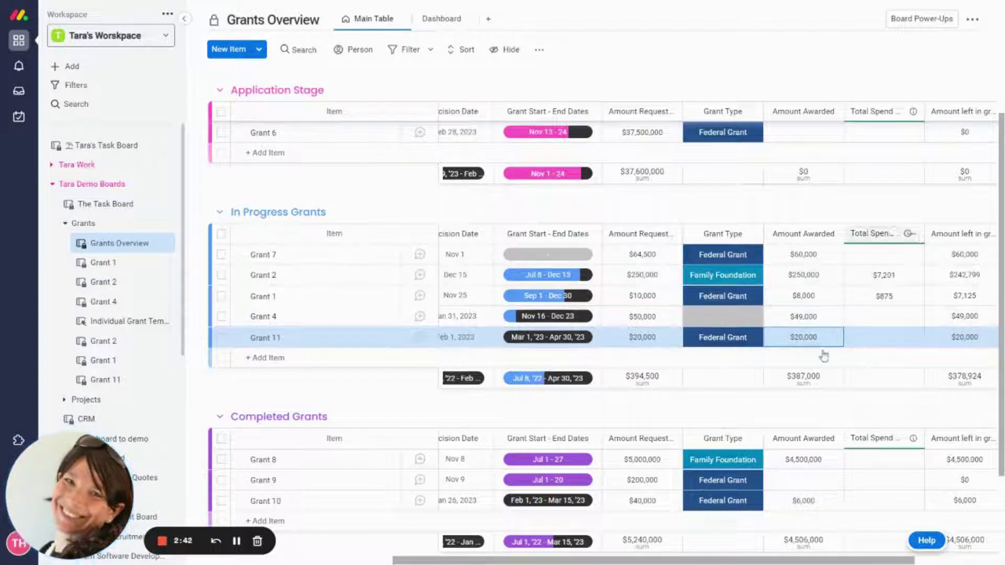
left_click_drag(838, 559, 882, 563)
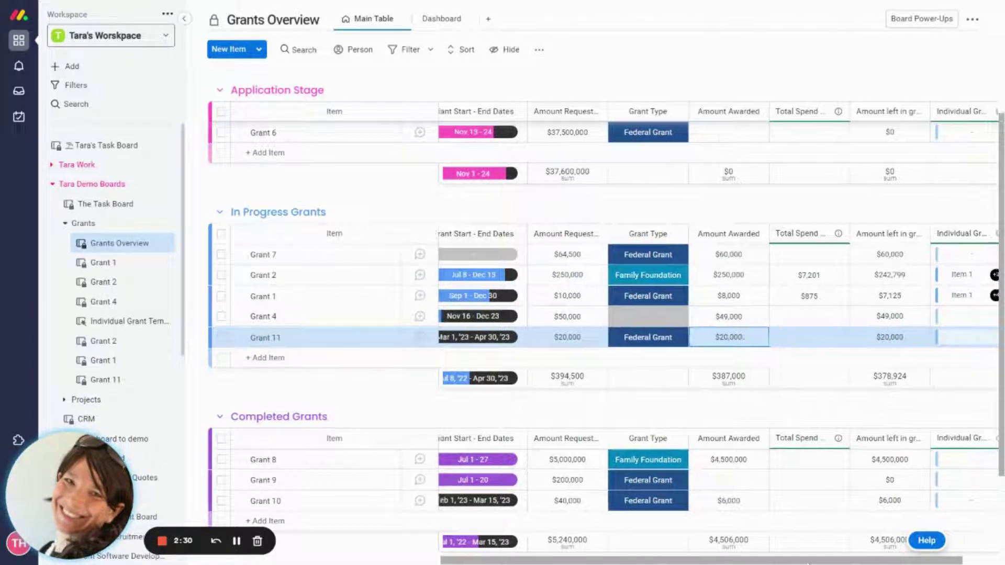
left_click_drag(828, 561, 867, 562)
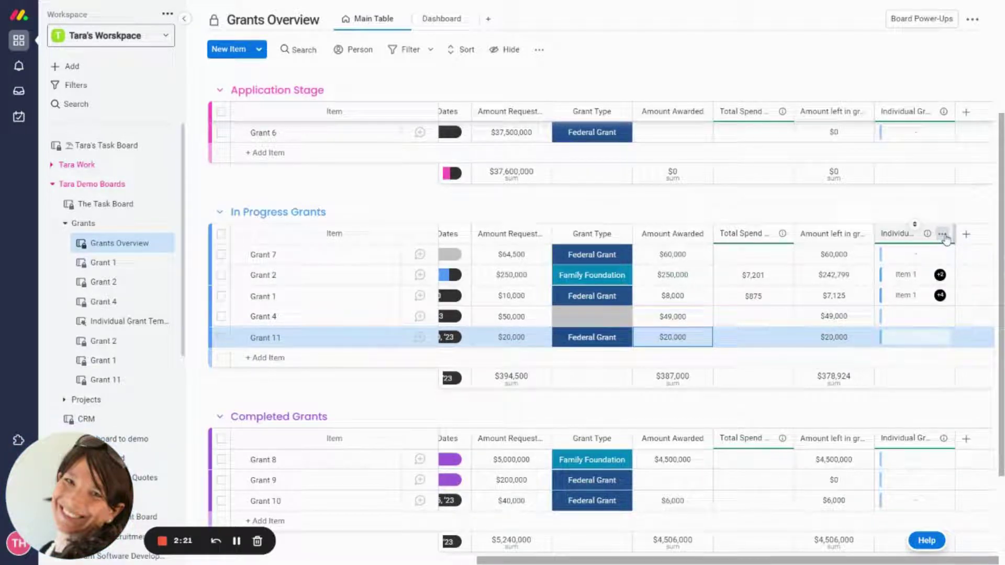
Step: Connect the Grant 11 board to the Individual Grant column alongside Grants 1, 2 and 4
left_click(942, 236)
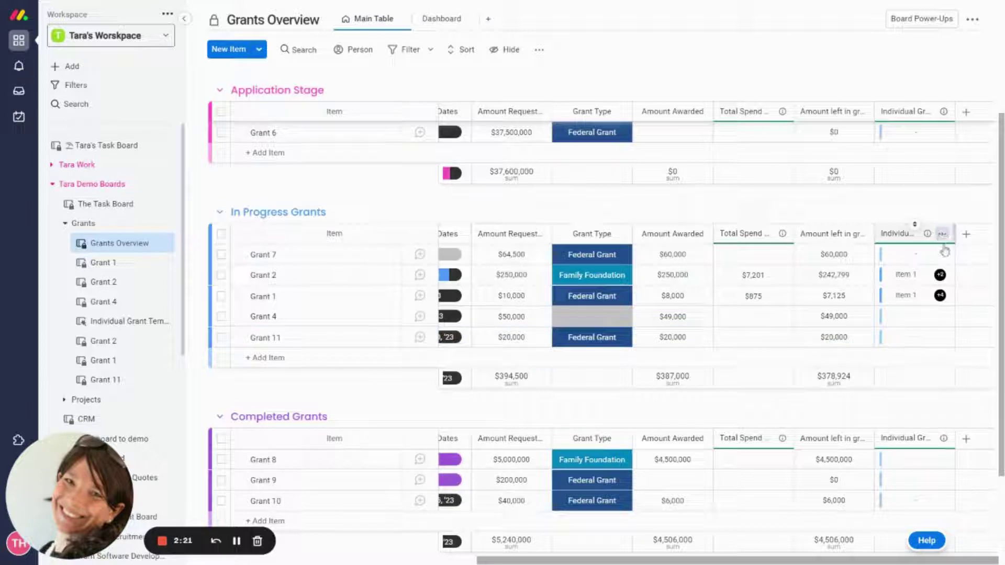
left_click(942, 236)
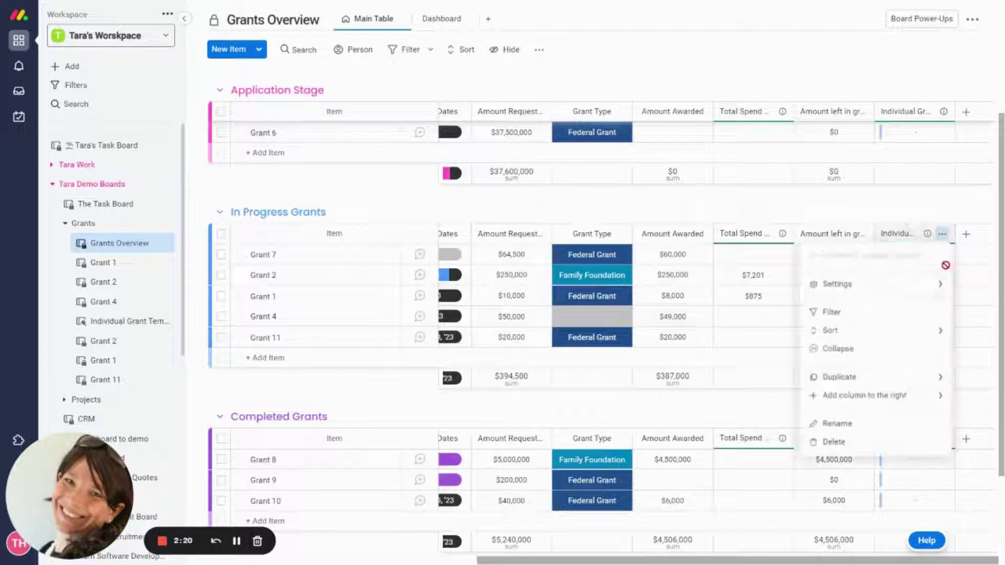
mouse_move(846, 285)
left_click(780, 289)
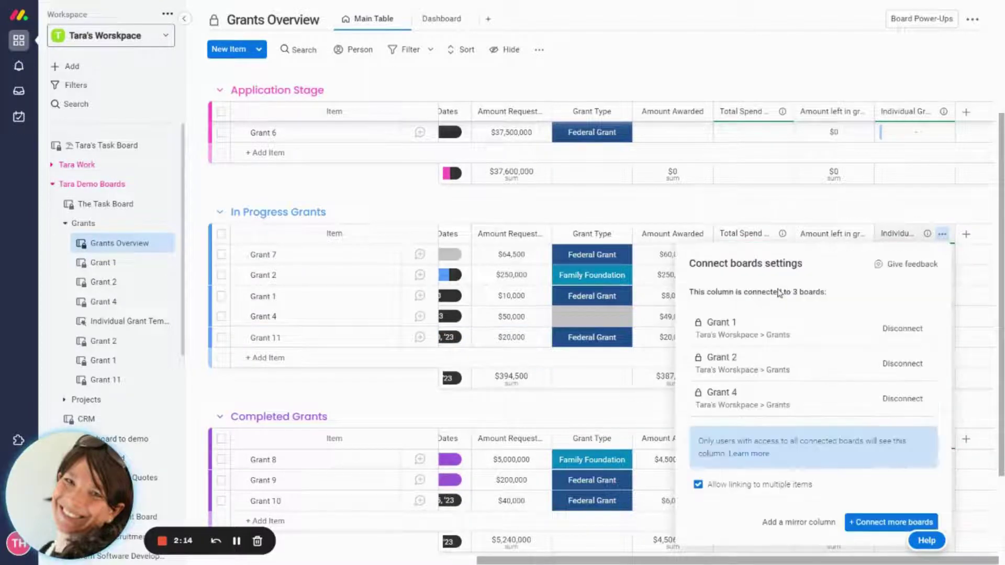
scroll(776, 354, "down", 3)
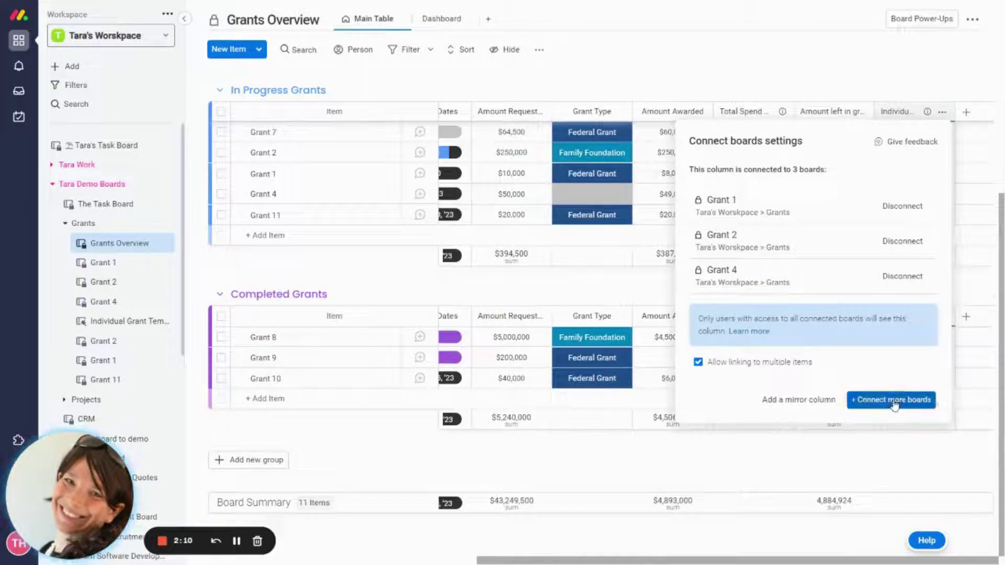
left_click(863, 401)
type("d")
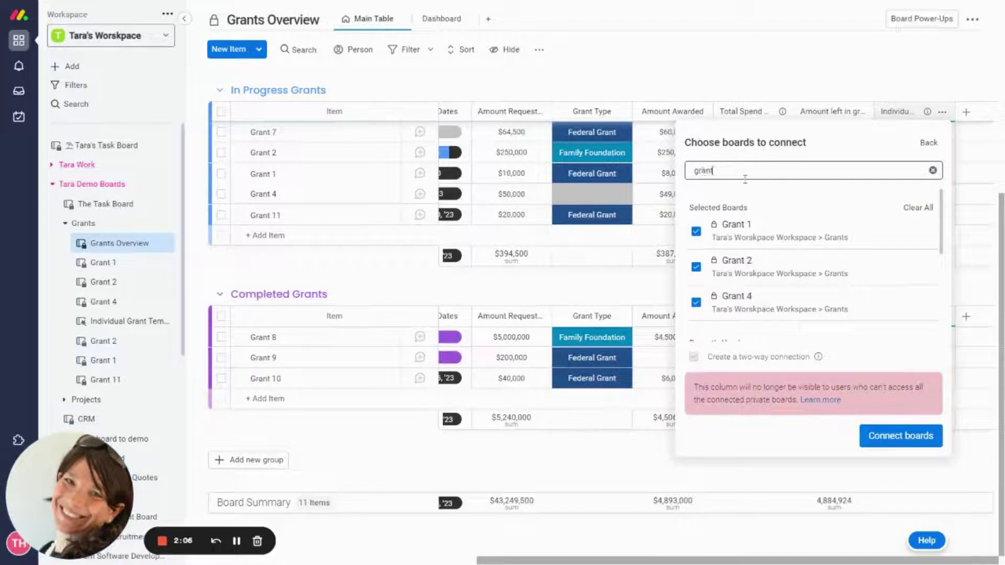
scroll(757, 238, "down", 5)
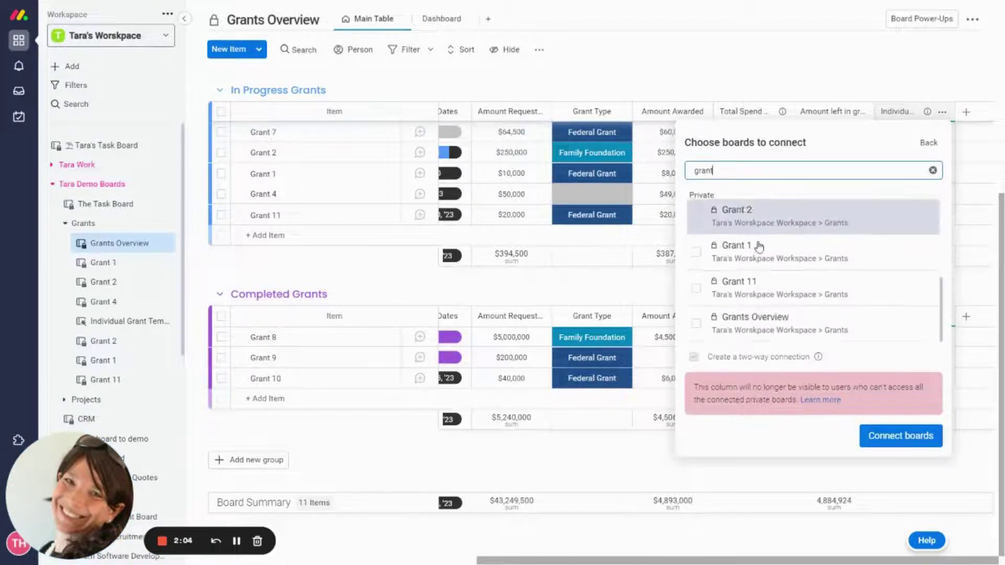
left_click(700, 289)
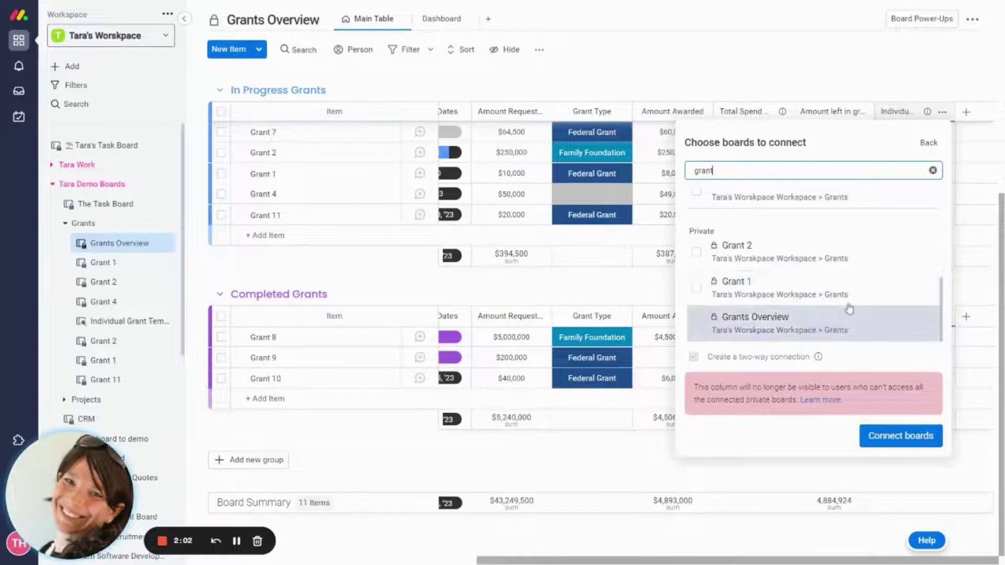
scroll(848, 303, "down", 1)
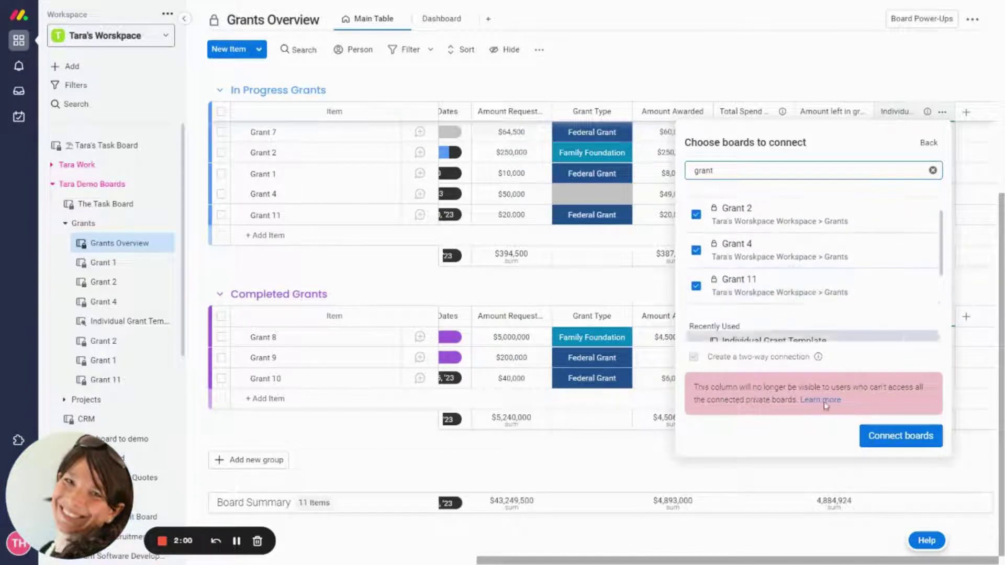
left_click(877, 434)
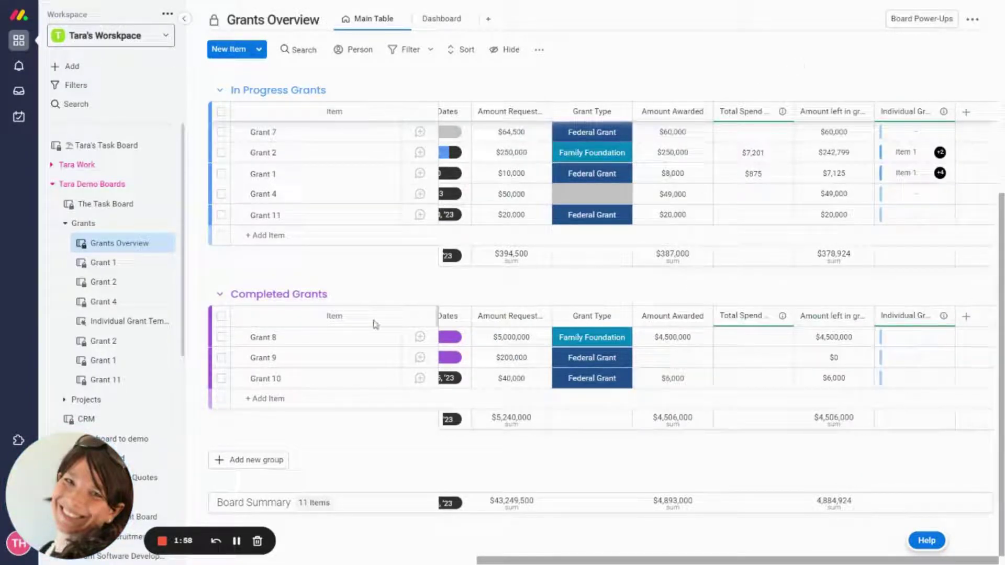
Step: On the Grant 11 board, change new items' default Grants Overview link from Grant 1 to Grant 11
left_click(114, 381)
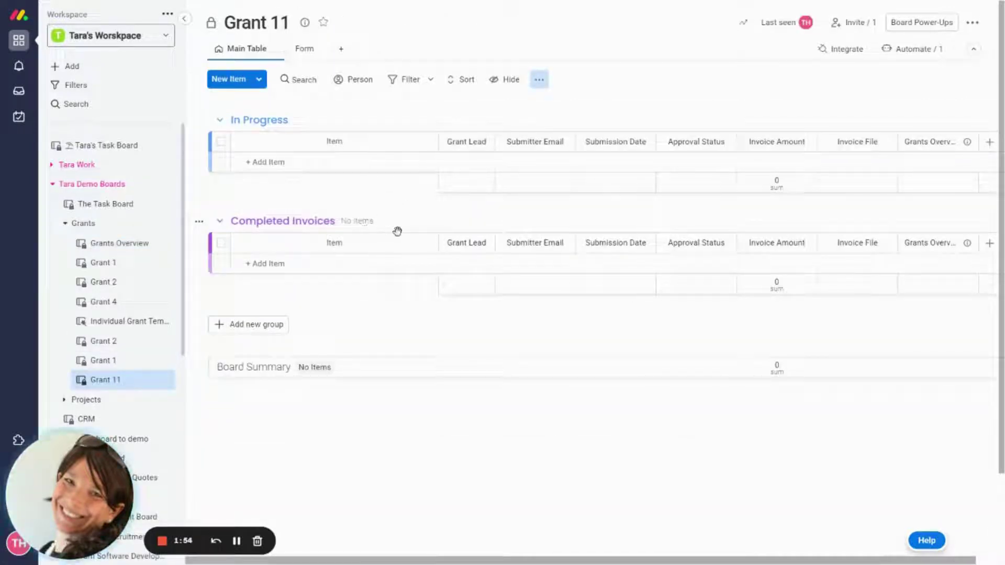
left_click(539, 79)
left_click(611, 107)
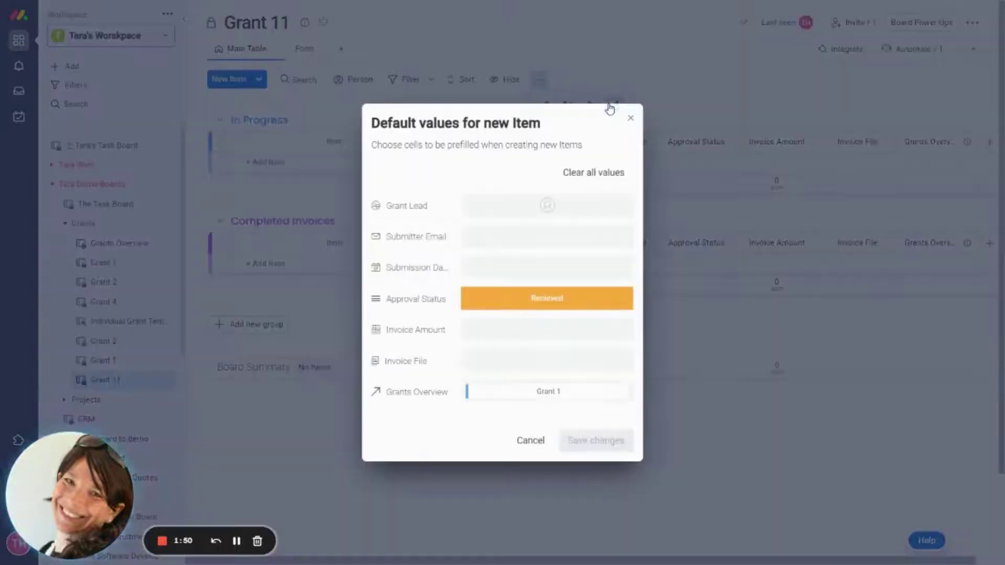
left_click(469, 391)
left_click(452, 239)
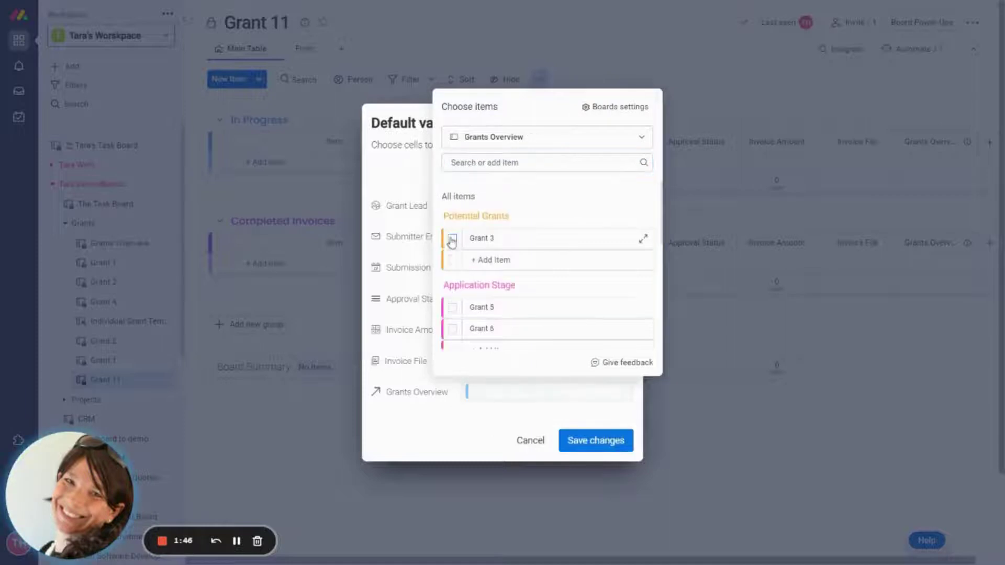
scroll(511, 314, "down", 1)
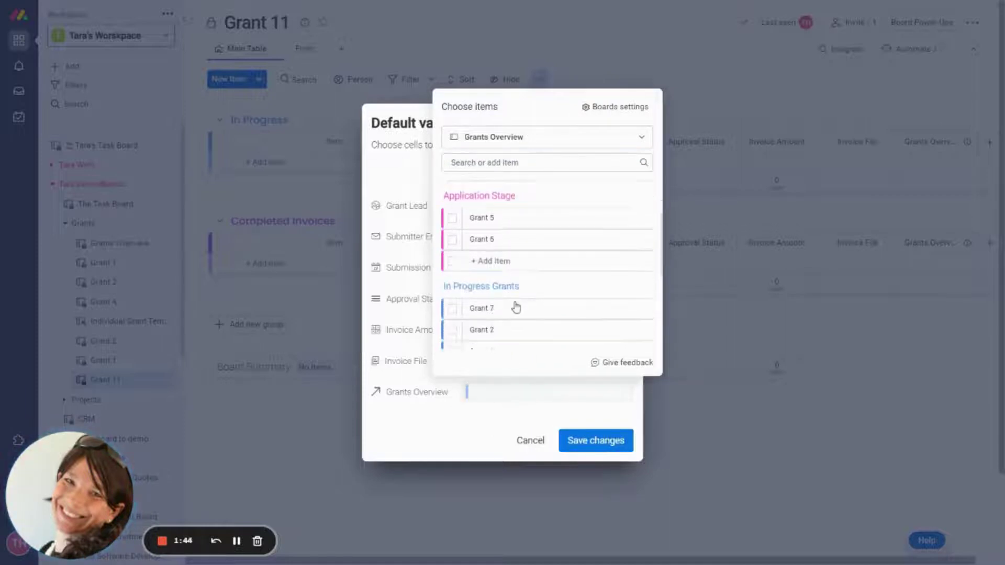
scroll(516, 308, "down", 3)
left_click(453, 280)
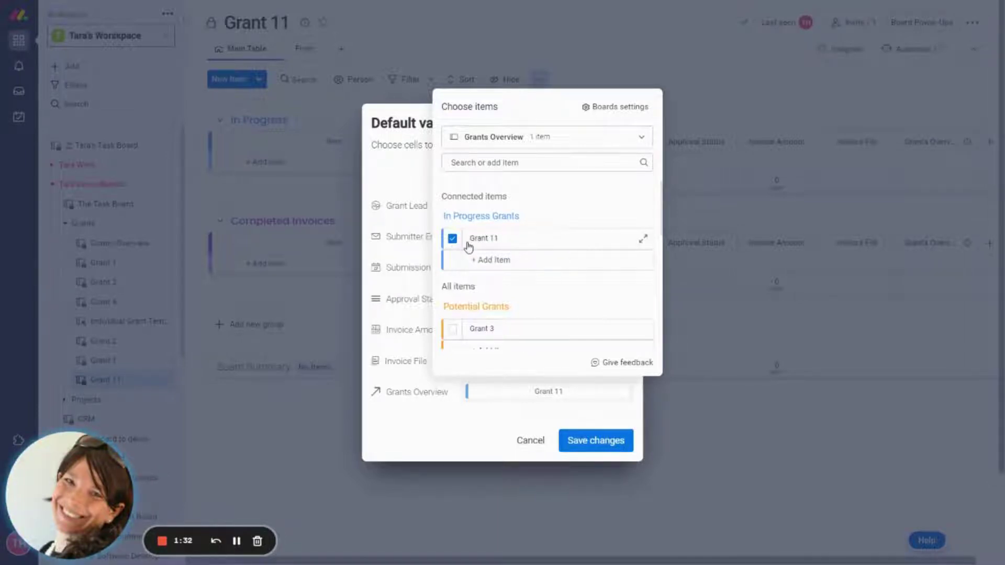
left_click(572, 442)
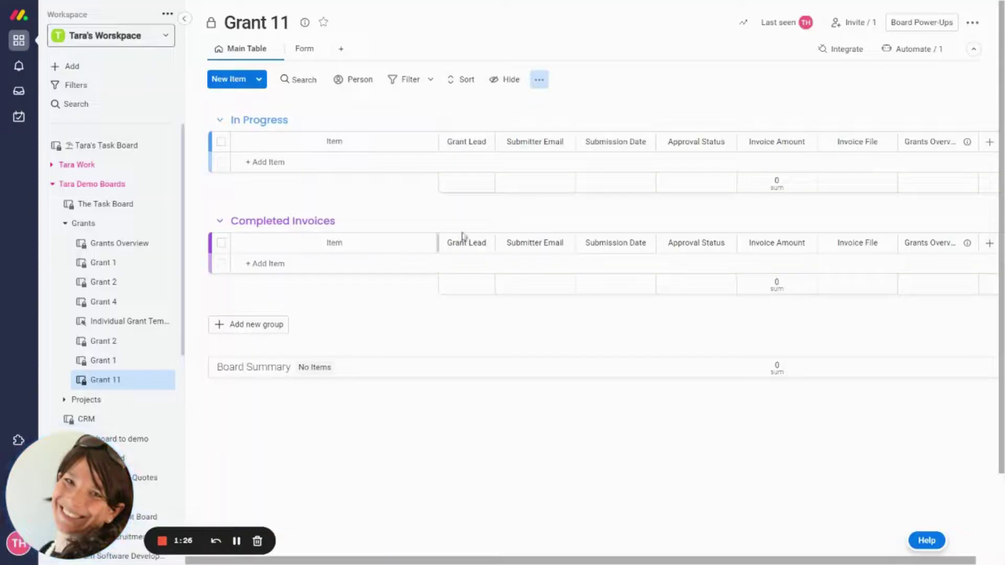
Step: Fill the Grant Invoice Submission form with the submitter's name, e-mail and invoice amount 120, then submit
left_click(296, 54)
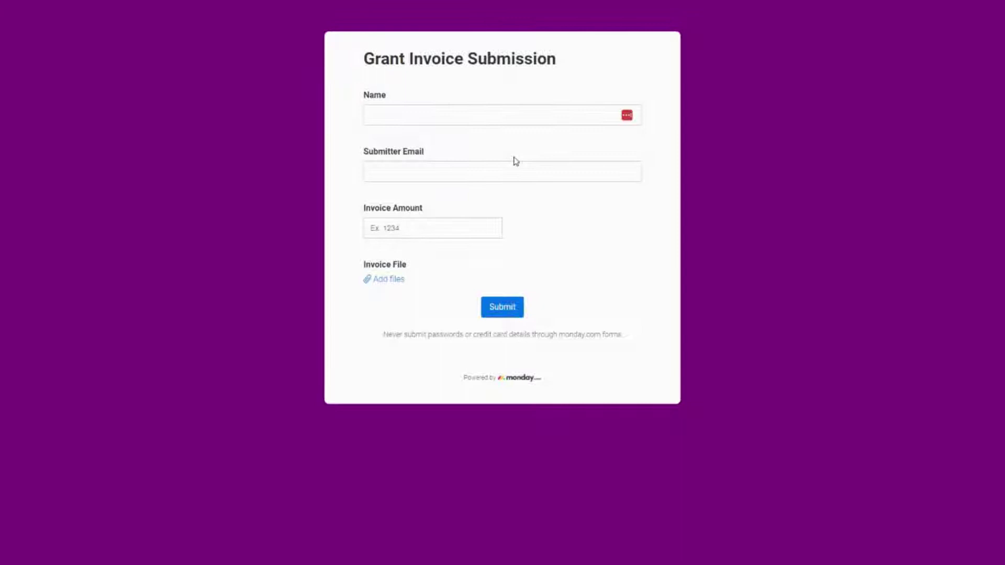
left_click(427, 114)
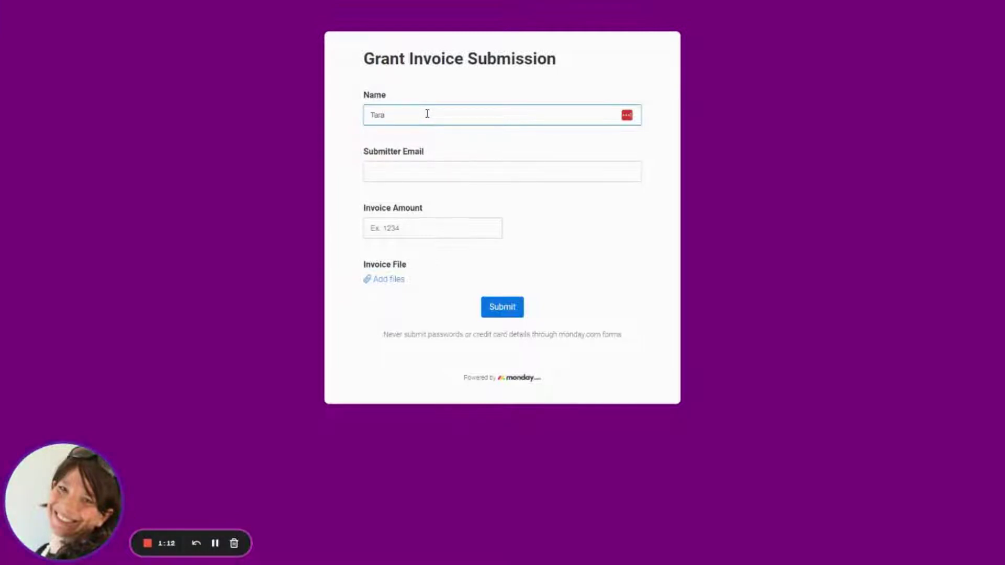
type("rn")
left_click(380, 174)
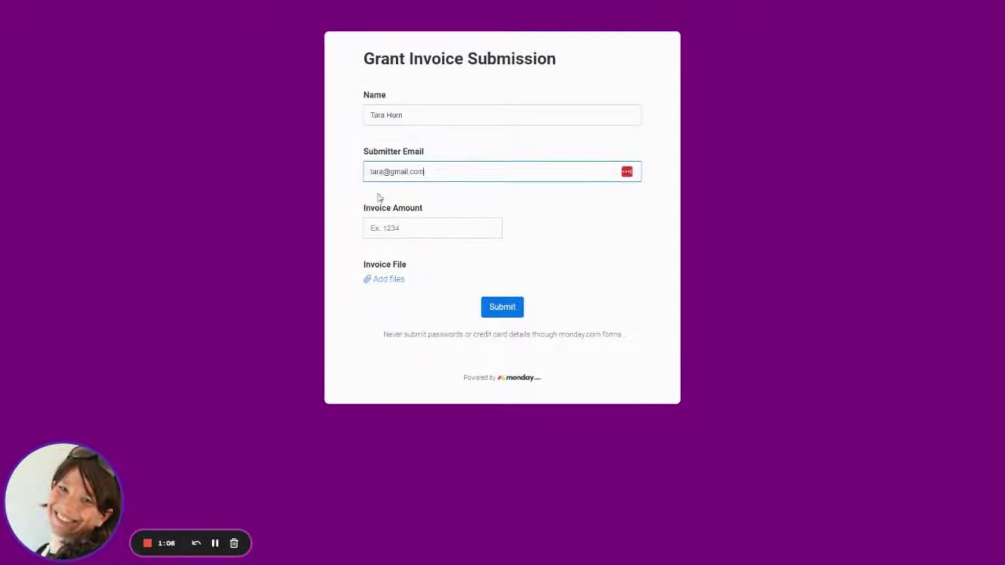
left_click(394, 233)
type("1")
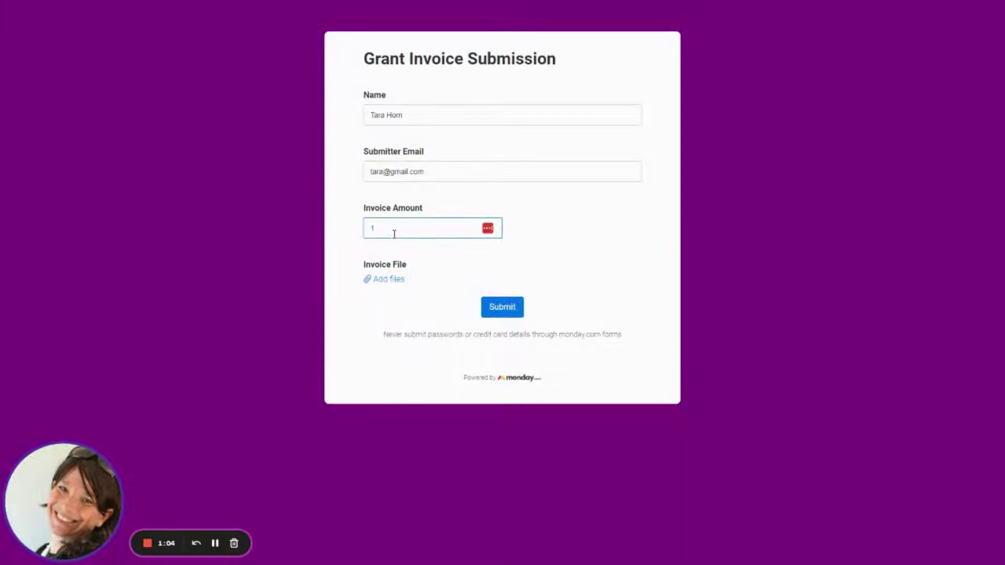
type("20")
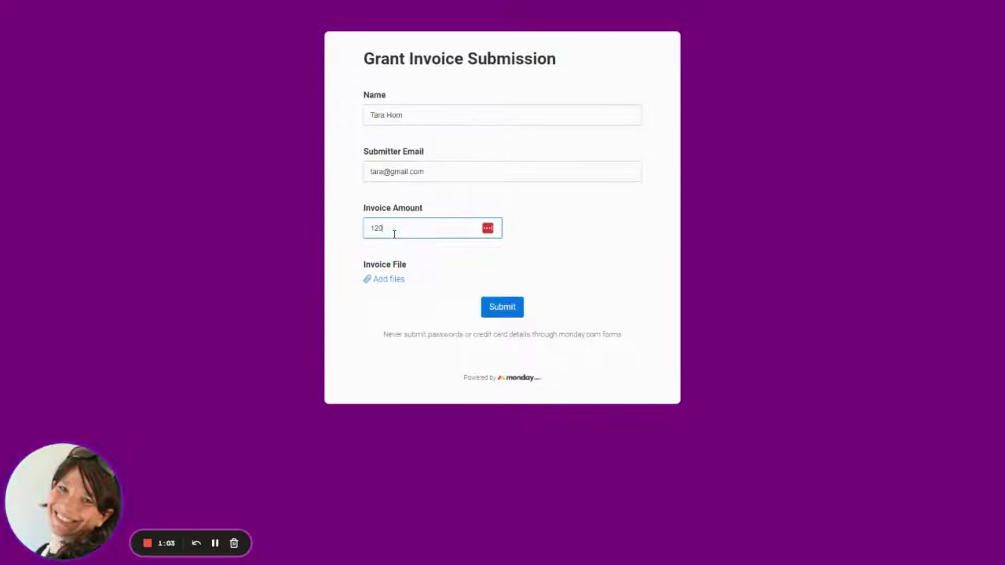
left_click(499, 310)
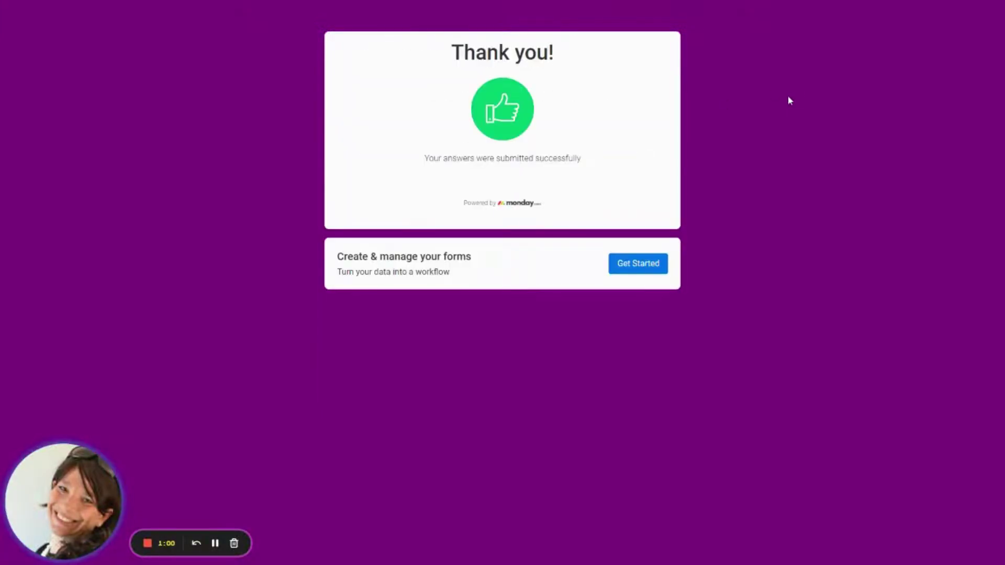
Step: Return to Grant 11's Main Table and view the new 120 invoice's Approval Status options
key("F11")
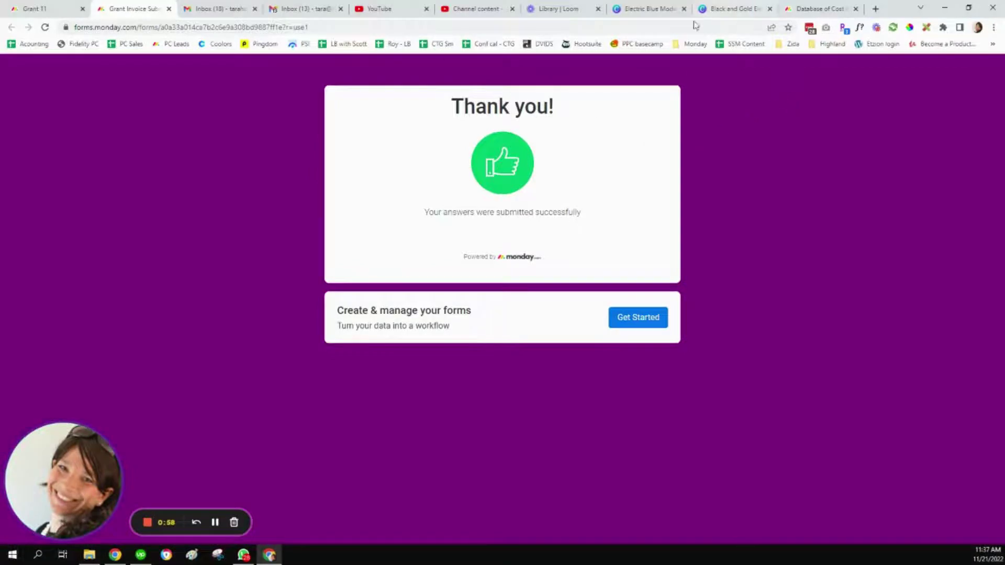
left_click(37, 8)
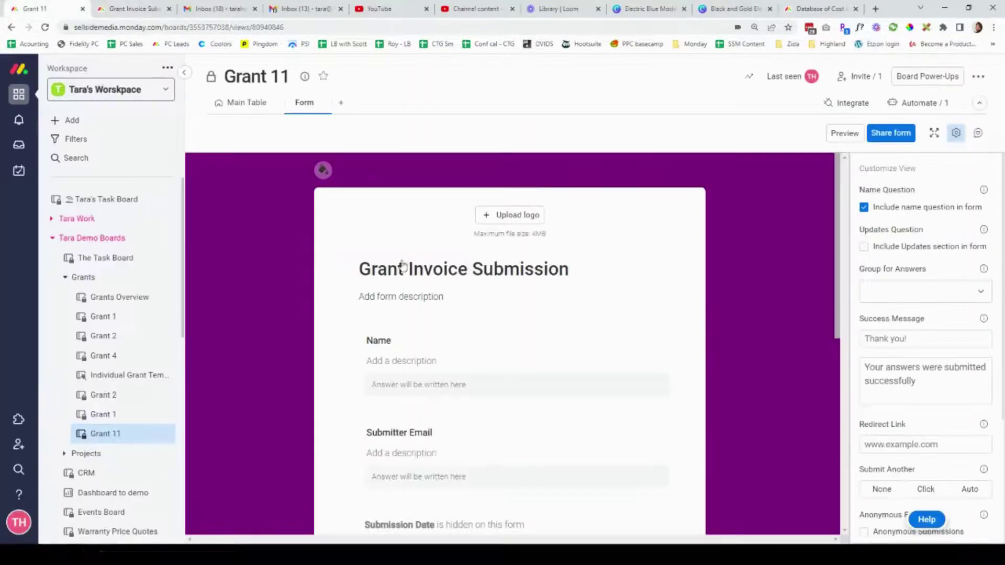
key("F11")
left_click(257, 56)
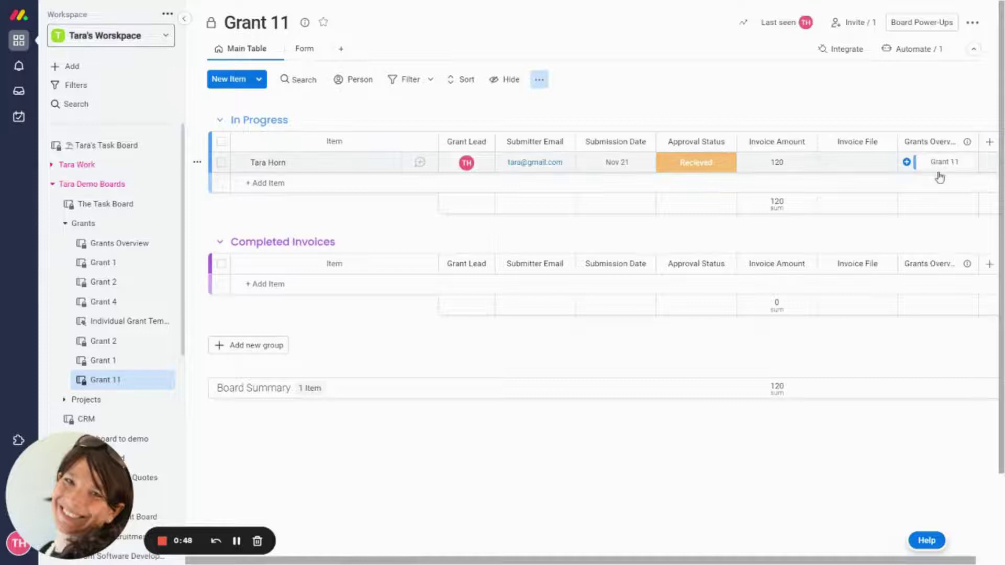
left_click(698, 167)
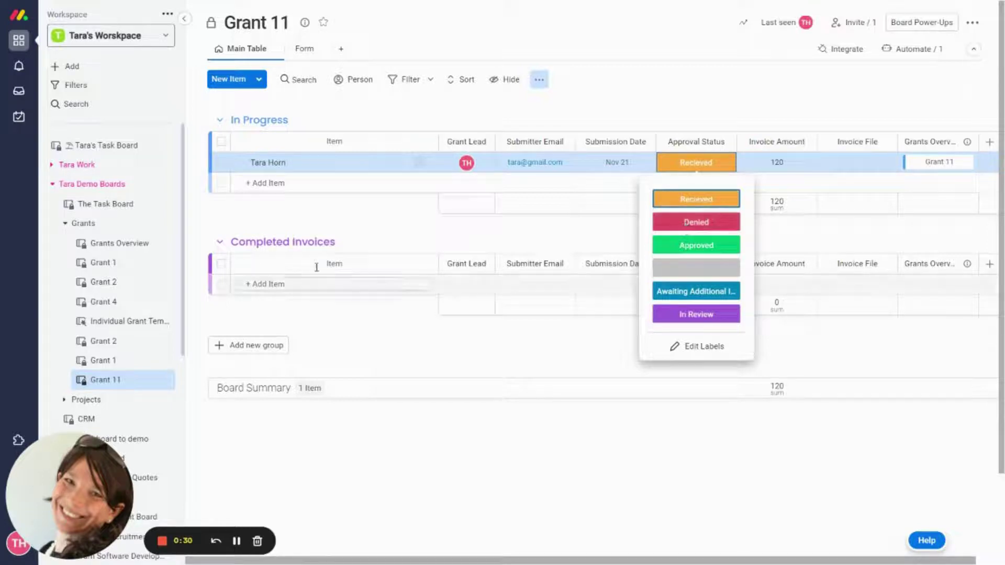
Step: On Grants Overview, make Total Spend mirror Grant 11's Invoice Amount, showing 120 spent and $19,880 left
left_click(101, 247)
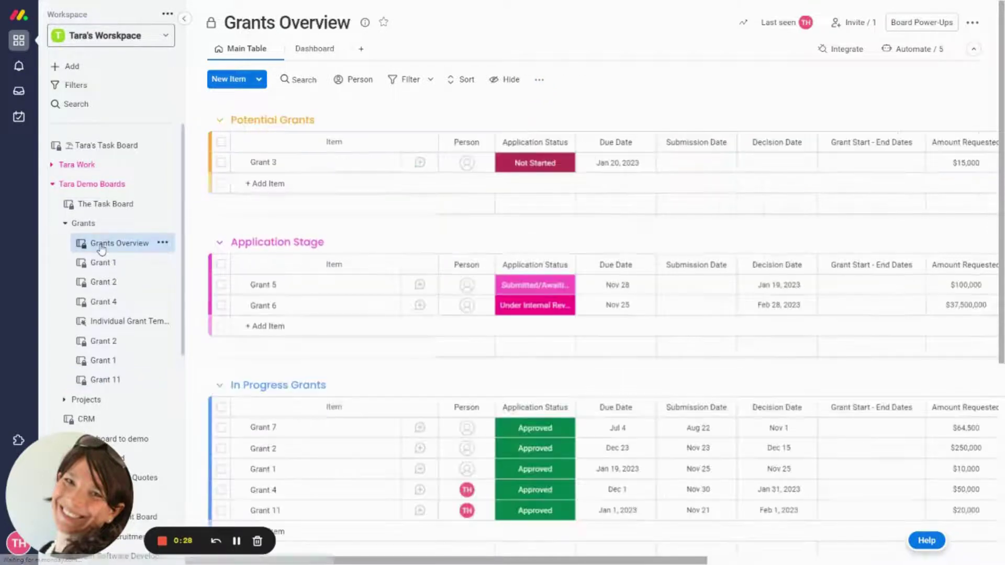
scroll(348, 316, "down", 3)
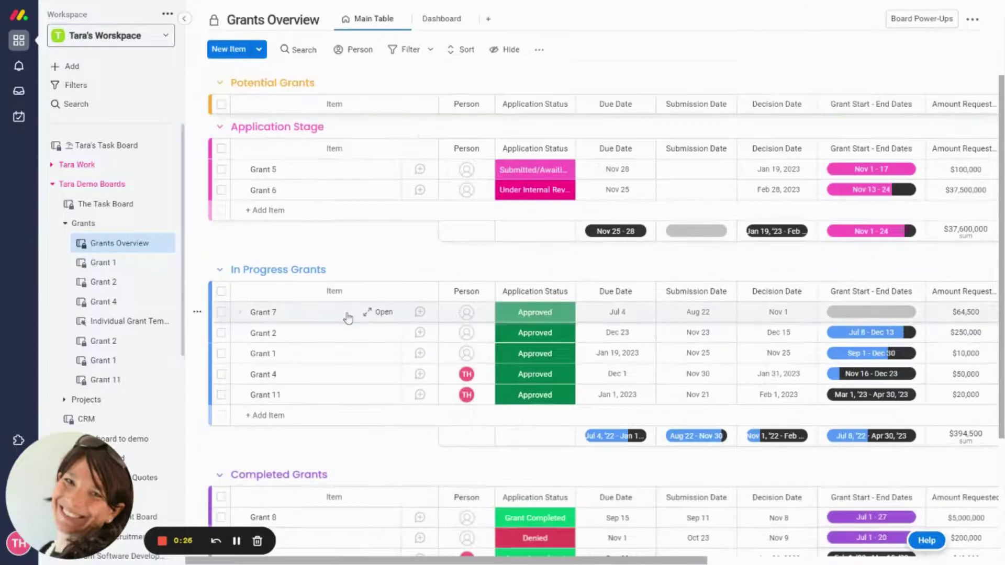
left_click_drag(449, 561, 739, 563)
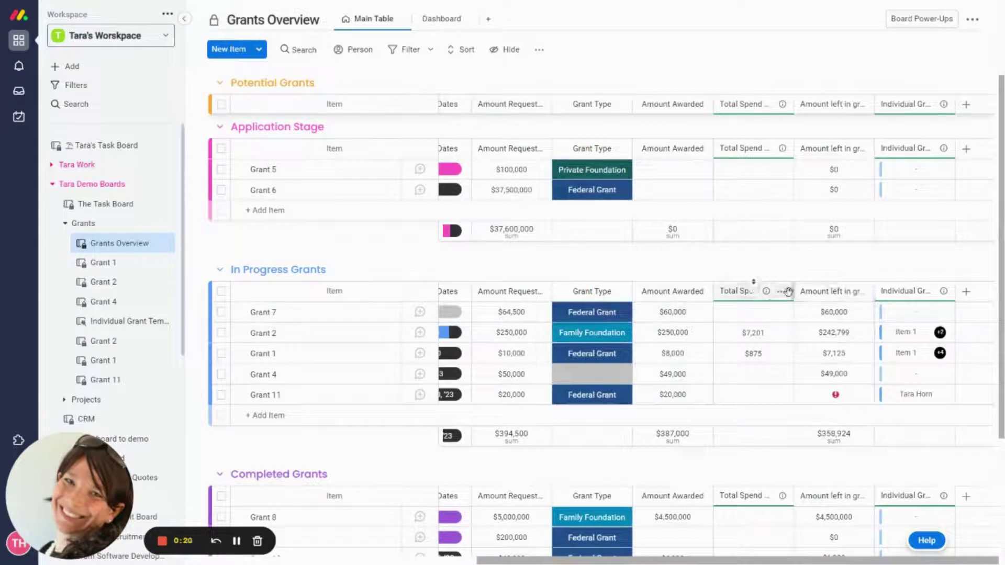
left_click(787, 292)
left_click(781, 292)
left_click(781, 292)
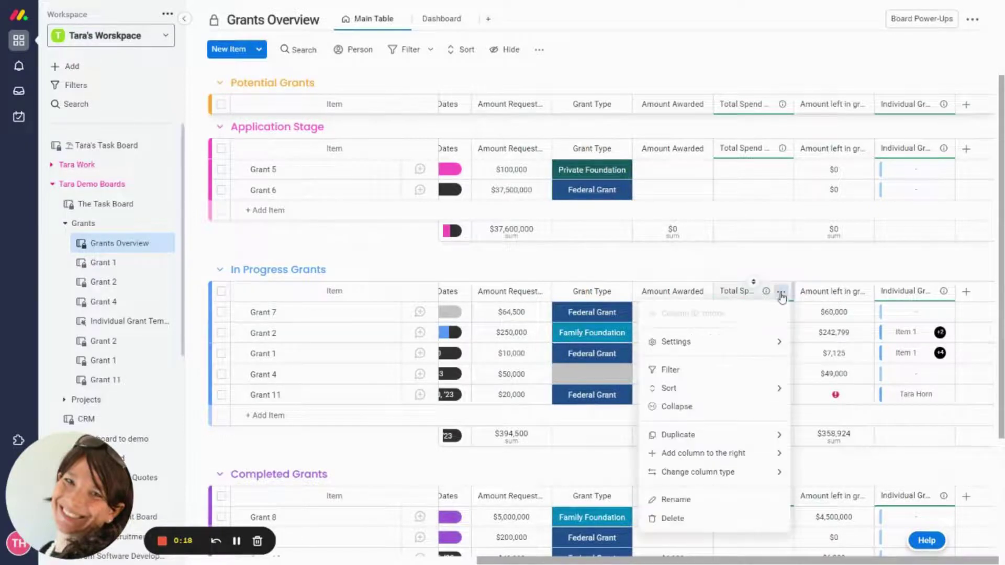
mouse_move(691, 346)
left_click(607, 348)
scroll(701, 369, "down", 2)
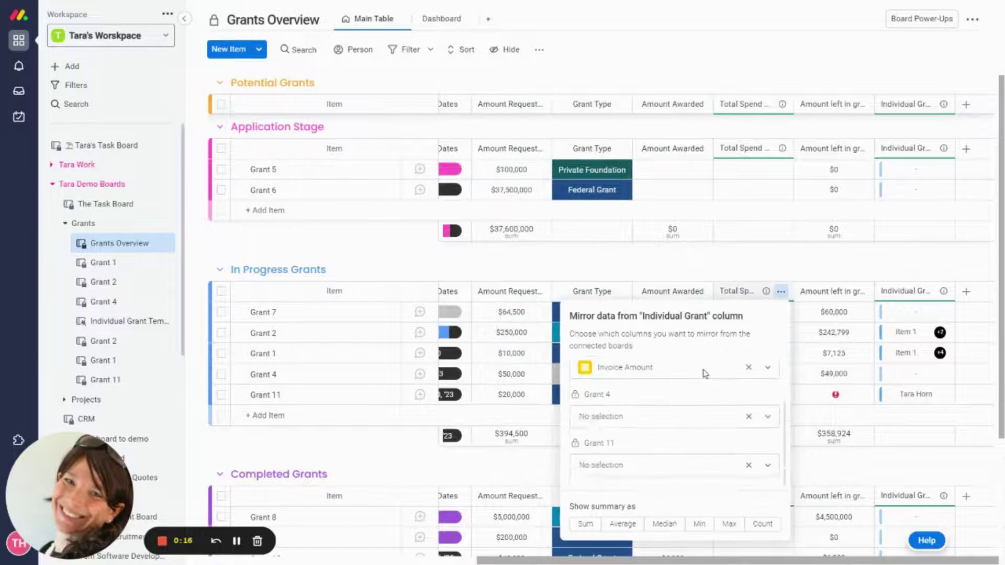
left_click(767, 465)
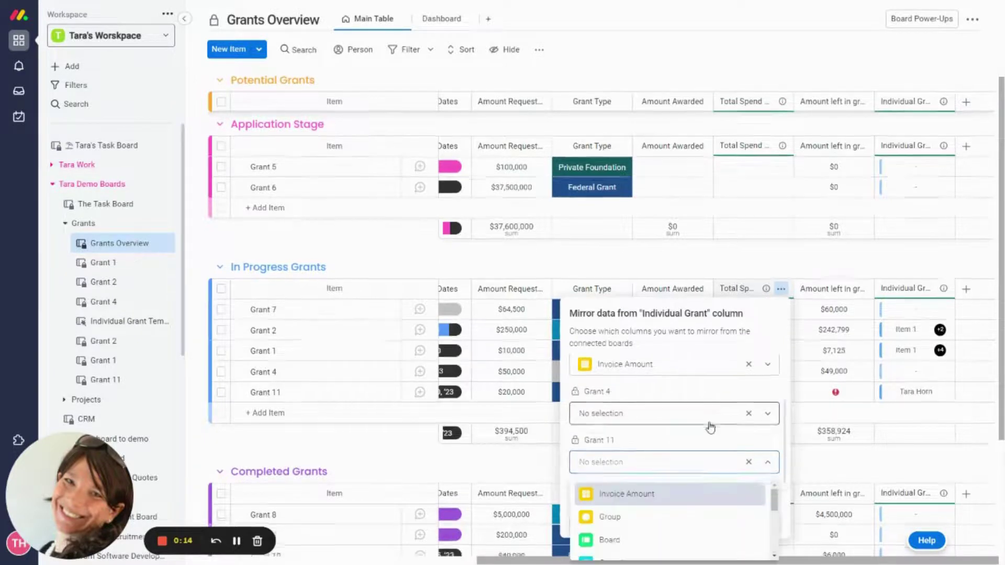
scroll(701, 430, "down", 2)
left_click(639, 492)
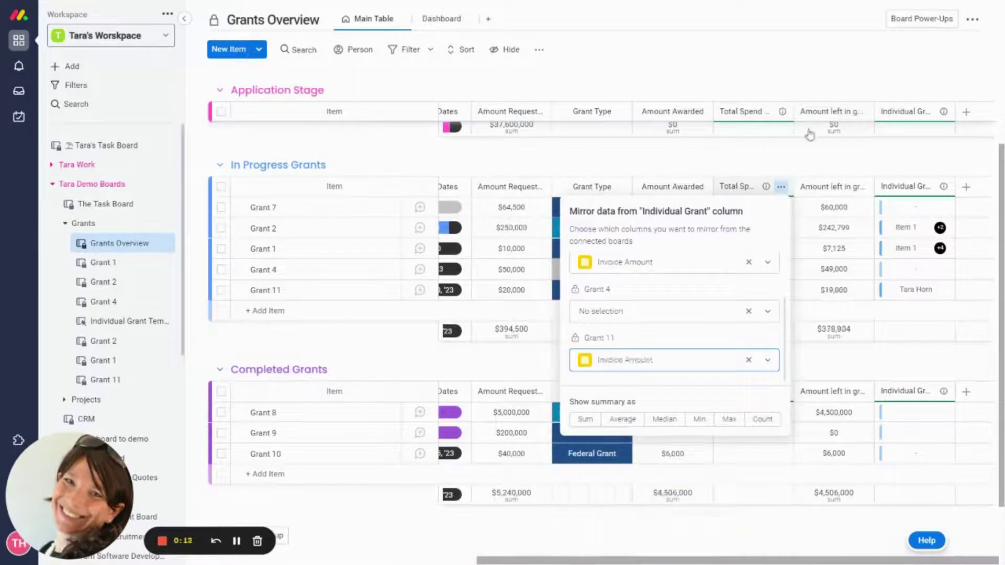
left_click(799, 161)
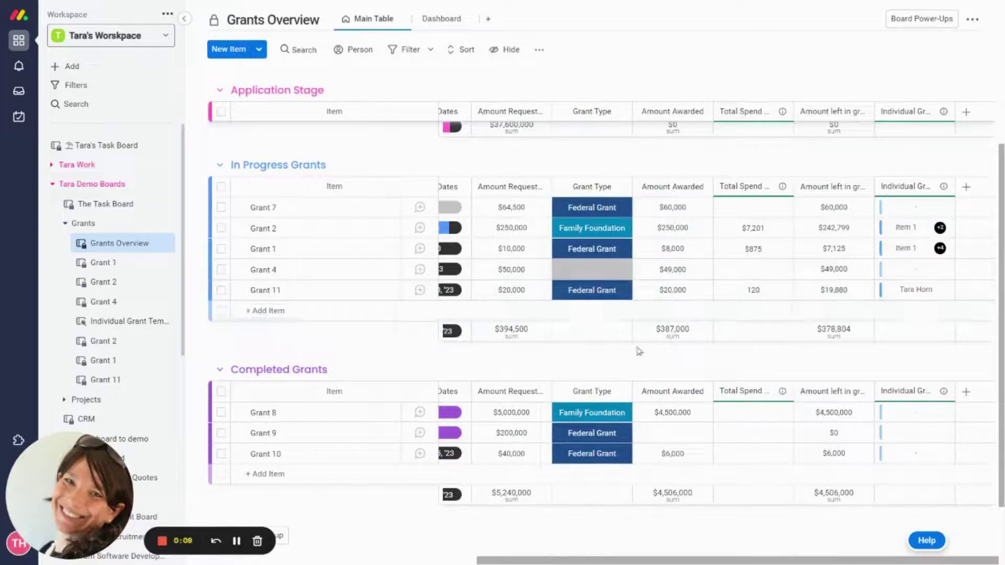
left_click_drag(493, 560, 201, 556)
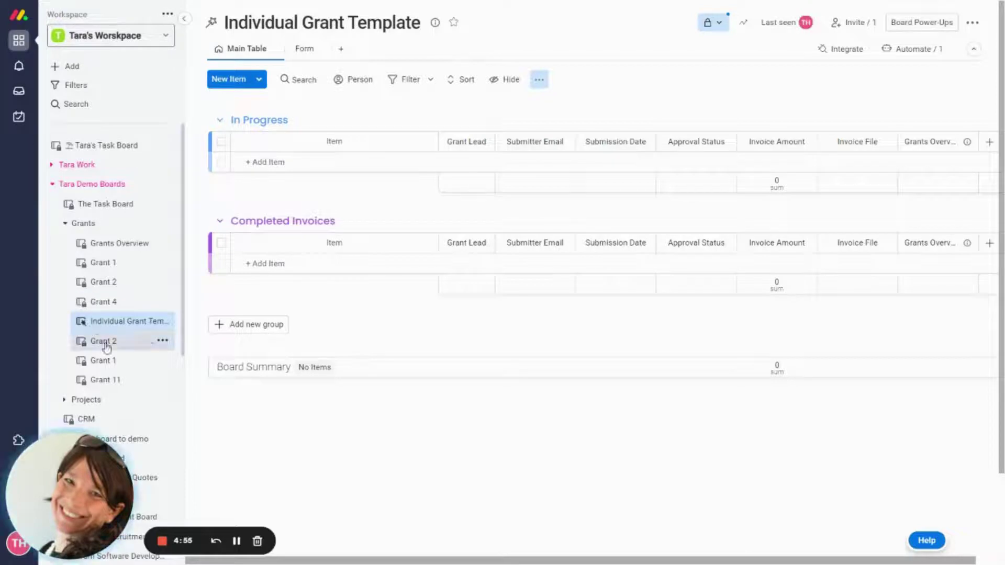
left_click(973, 26)
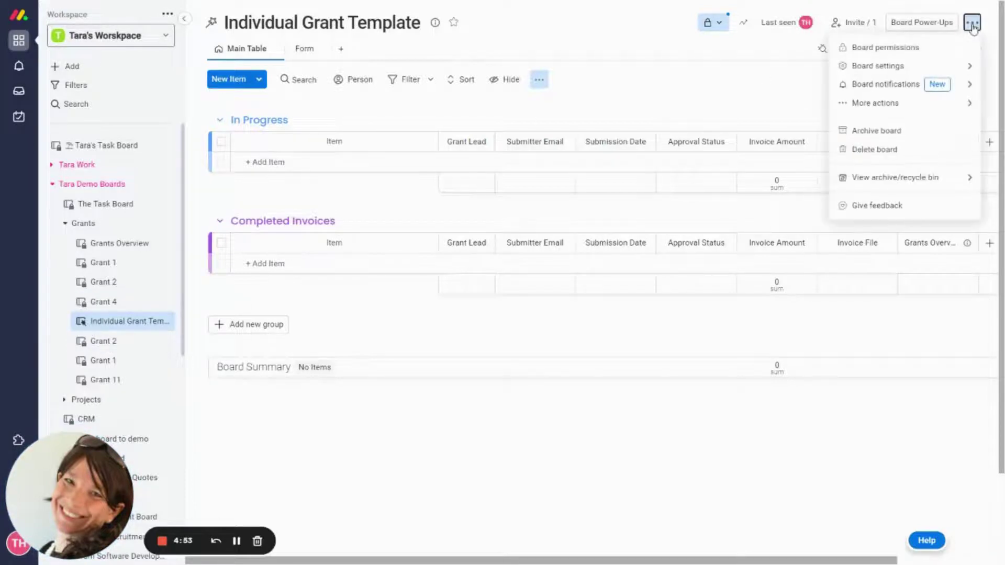
mouse_move(923, 112)
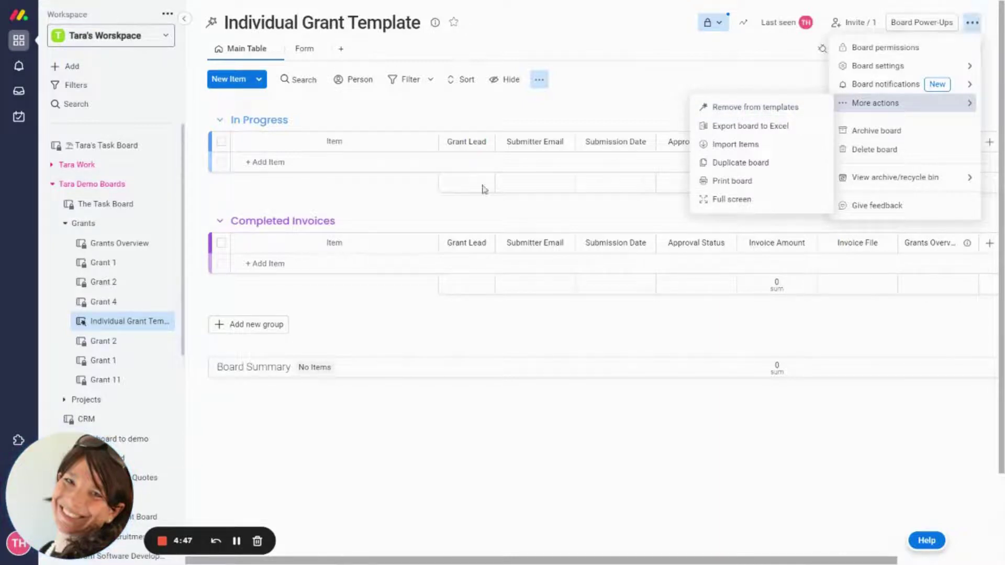
left_click(95, 248)
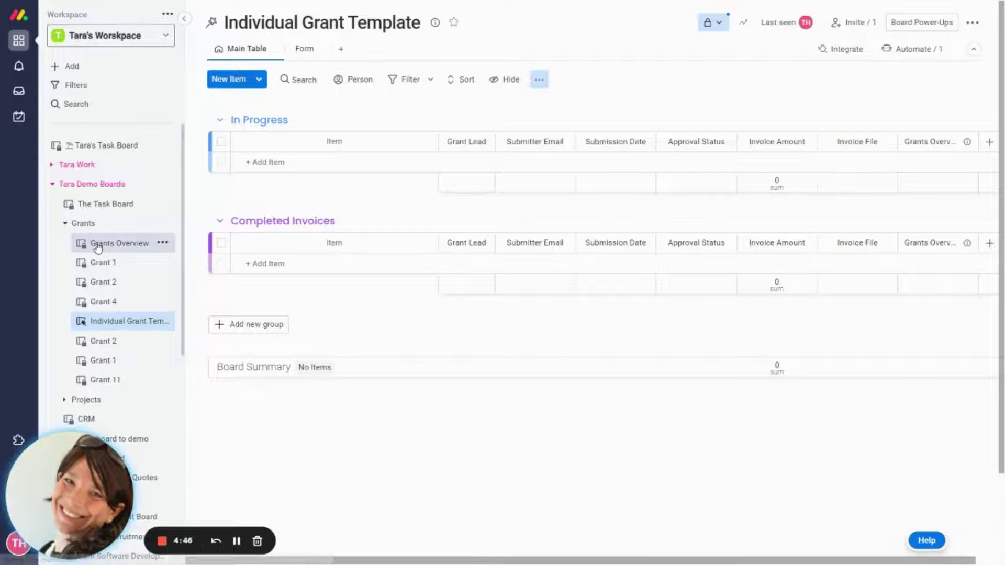
left_click(101, 251)
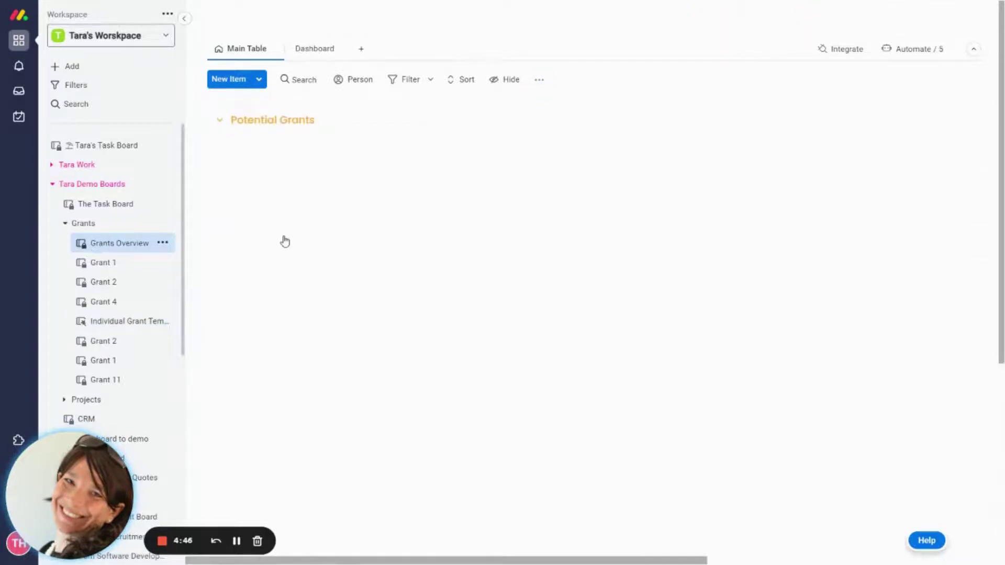
left_click(908, 52)
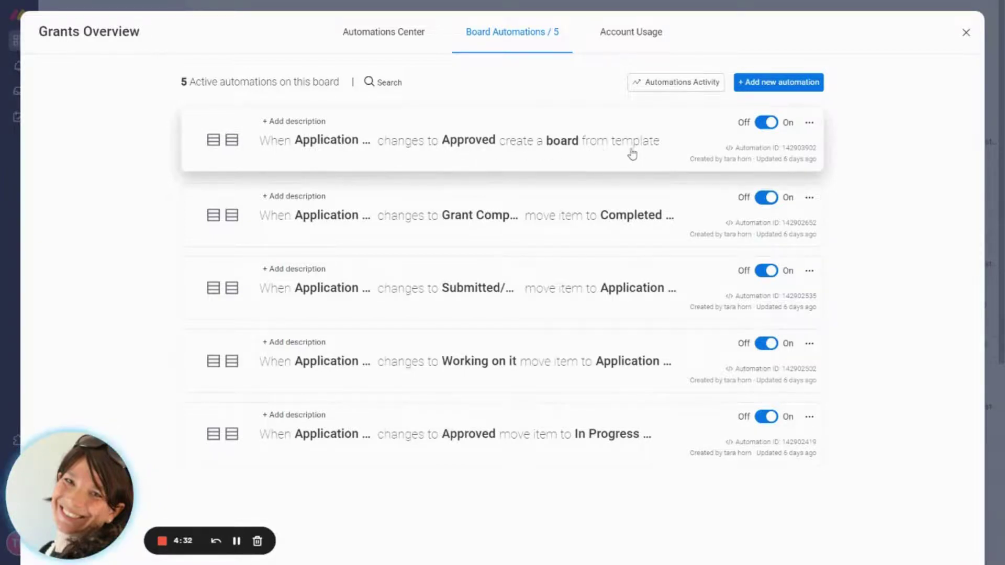
left_click(968, 38)
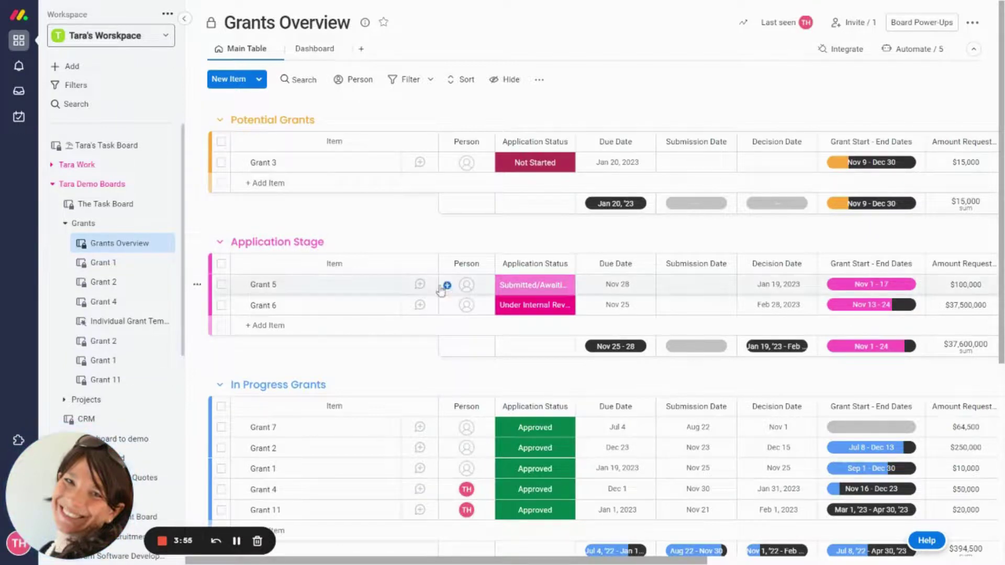
Step: Show the Grants Overview dashboard ($43,249,500 requested, $4,893,000 received) down to the grants timeline
left_click(306, 51)
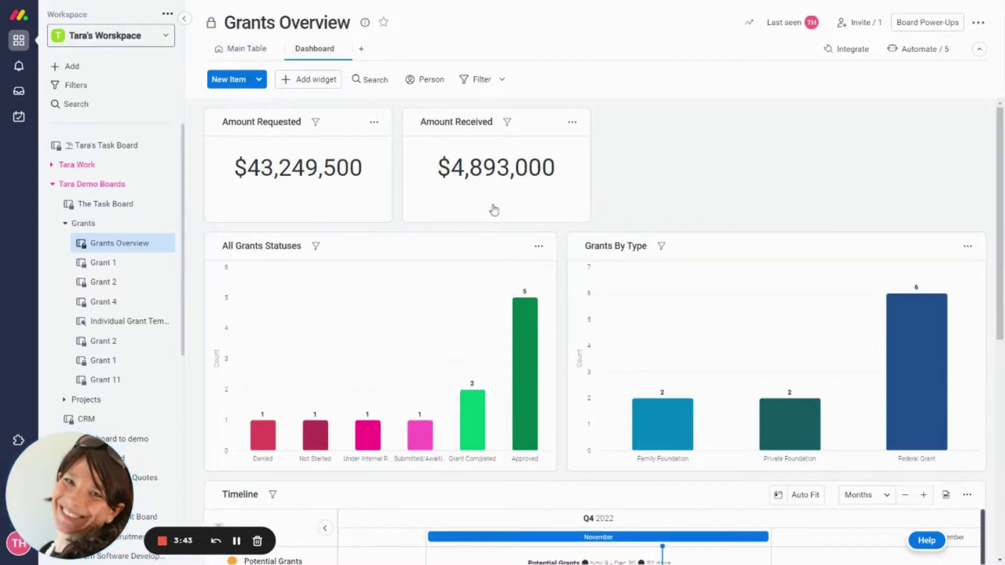
scroll(359, 299, "down", 1)
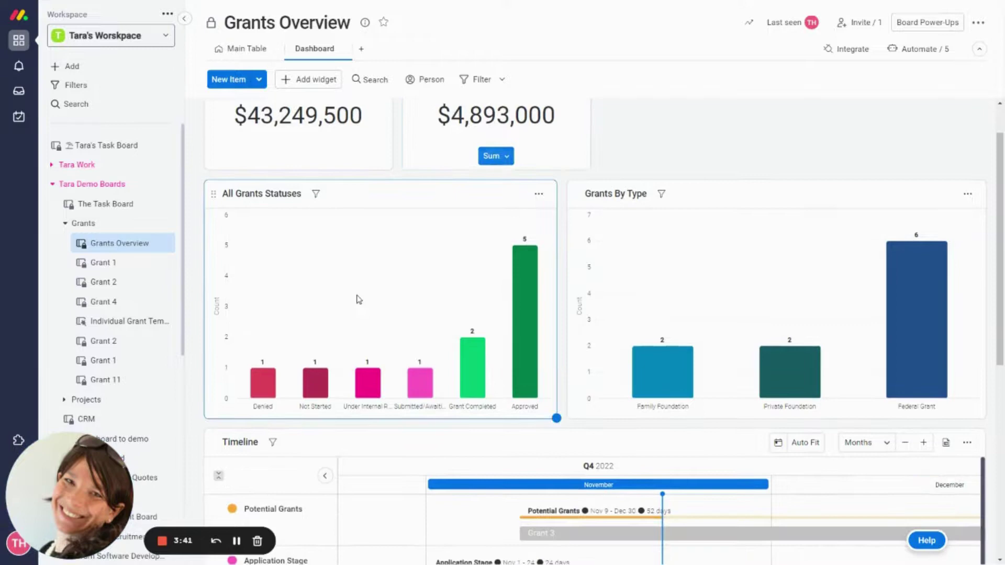
mouse_move(514, 335)
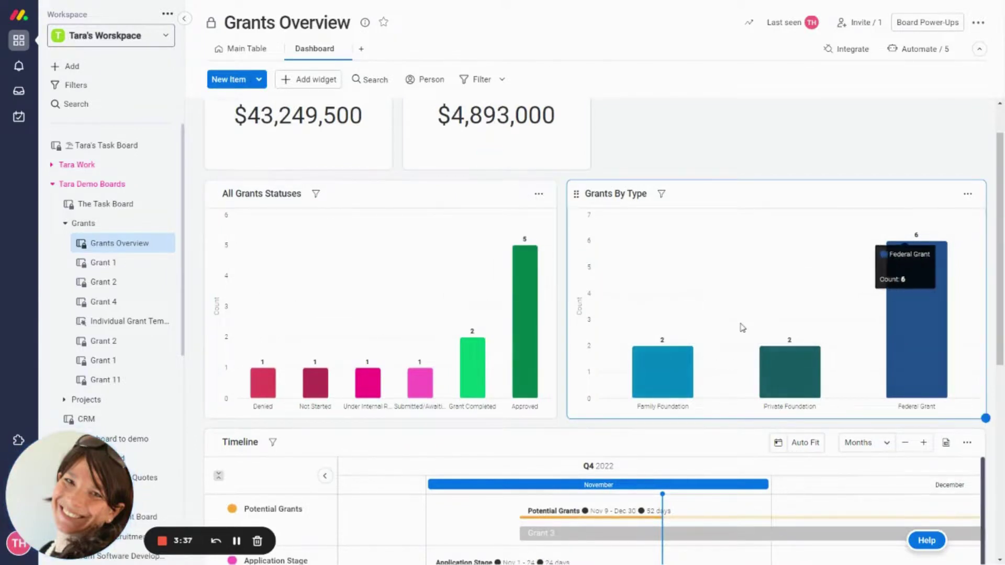
scroll(743, 327, "down", 3)
scroll(602, 345, "down", 1)
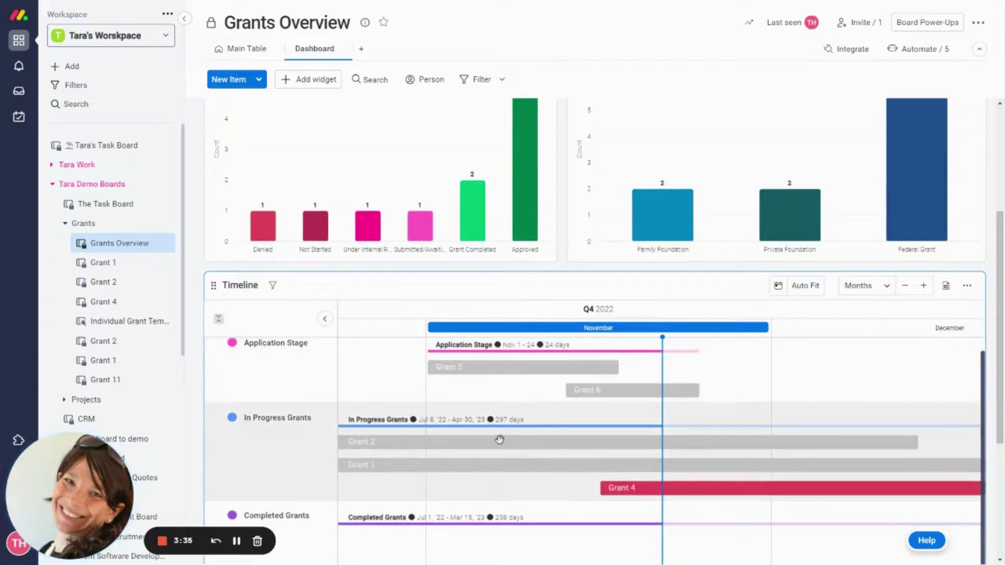